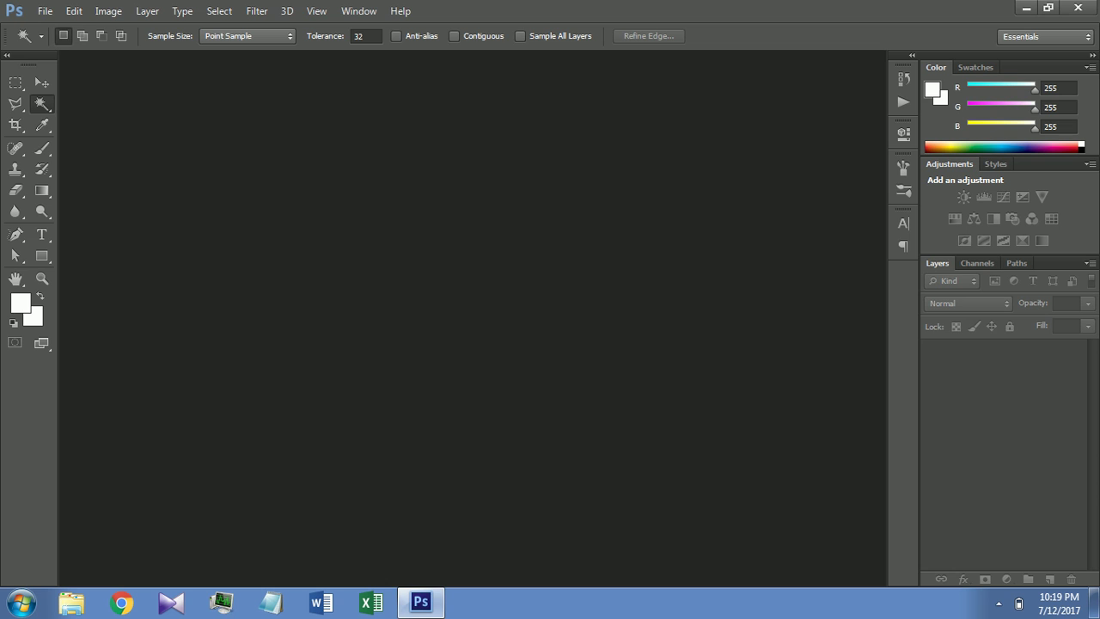
# Open the File menu on the empty Photoshop workspace.
pyautogui.click(38, 12)
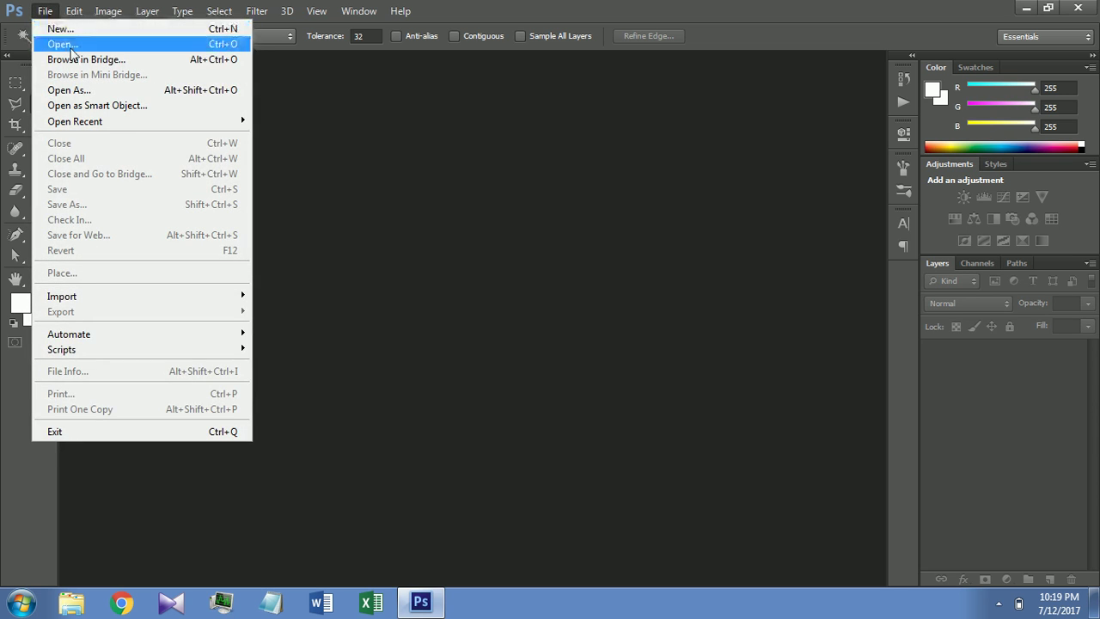
# Open the ttdv tangan PNG, close it, then reopen ttdv tangan.jpg from recent files.
pyautogui.click(83, 40)
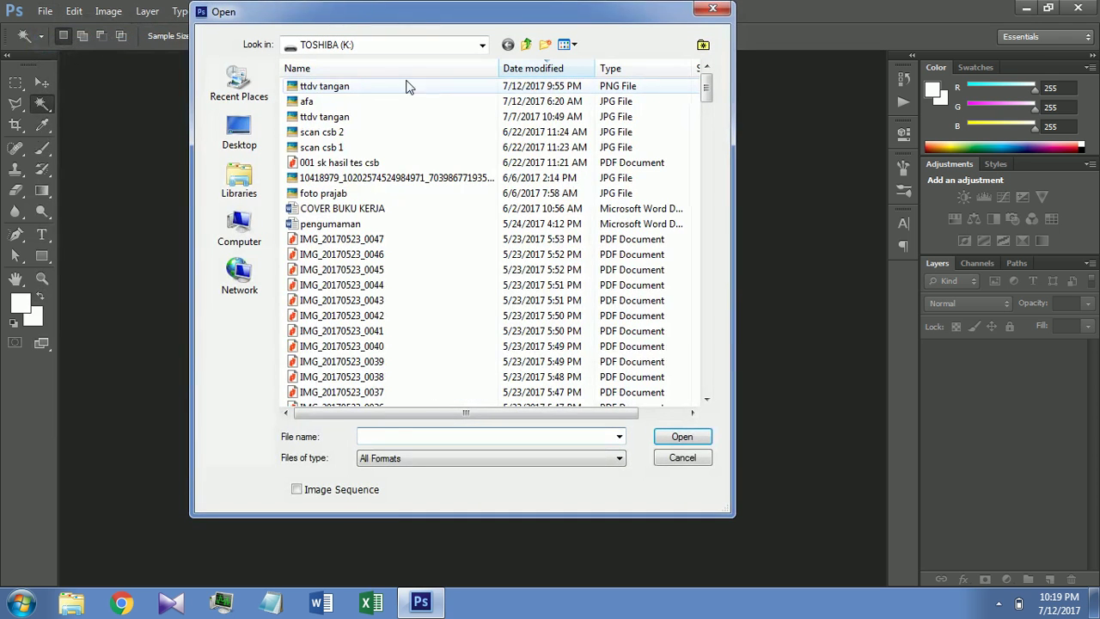
pyautogui.click(691, 435)
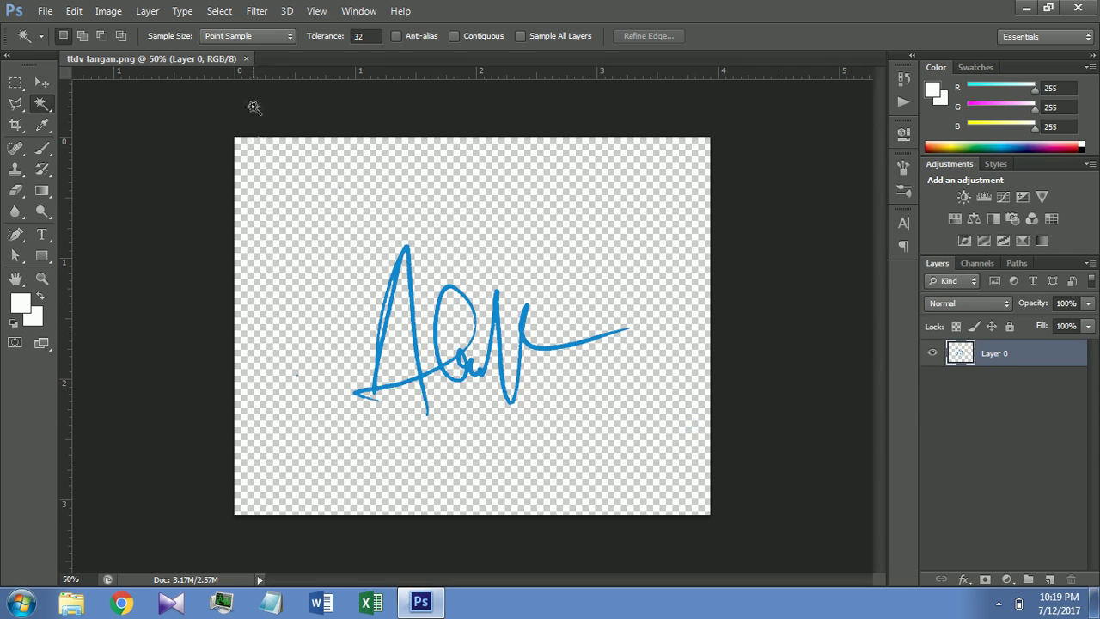
pyautogui.click(246, 58)
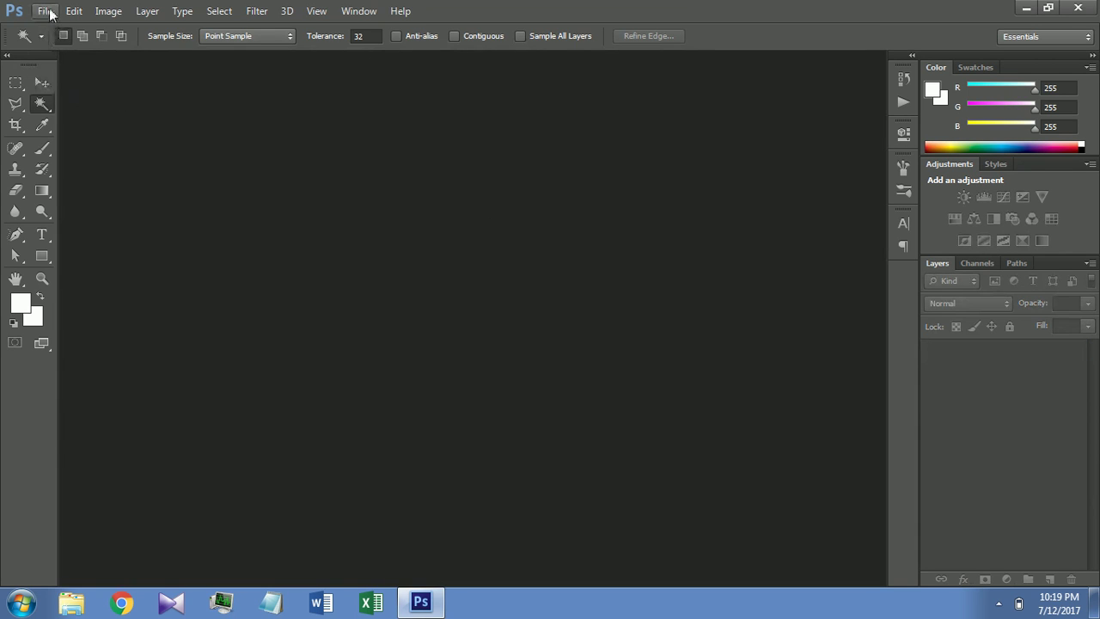
pyautogui.click(46, 11)
pyautogui.moveTo(77, 154)
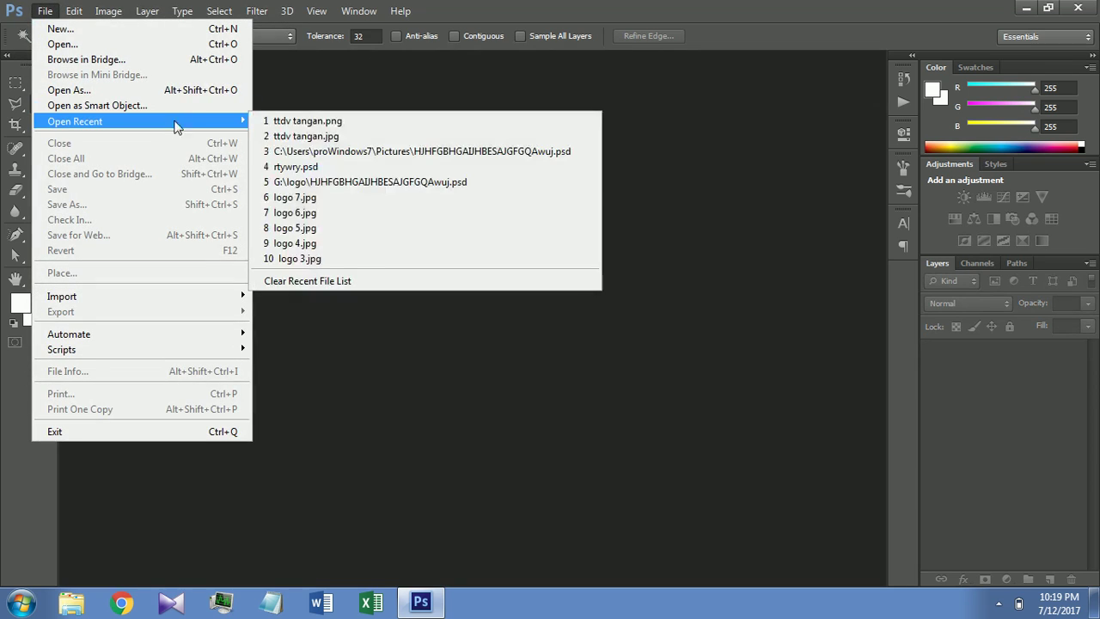
pyautogui.click(298, 136)
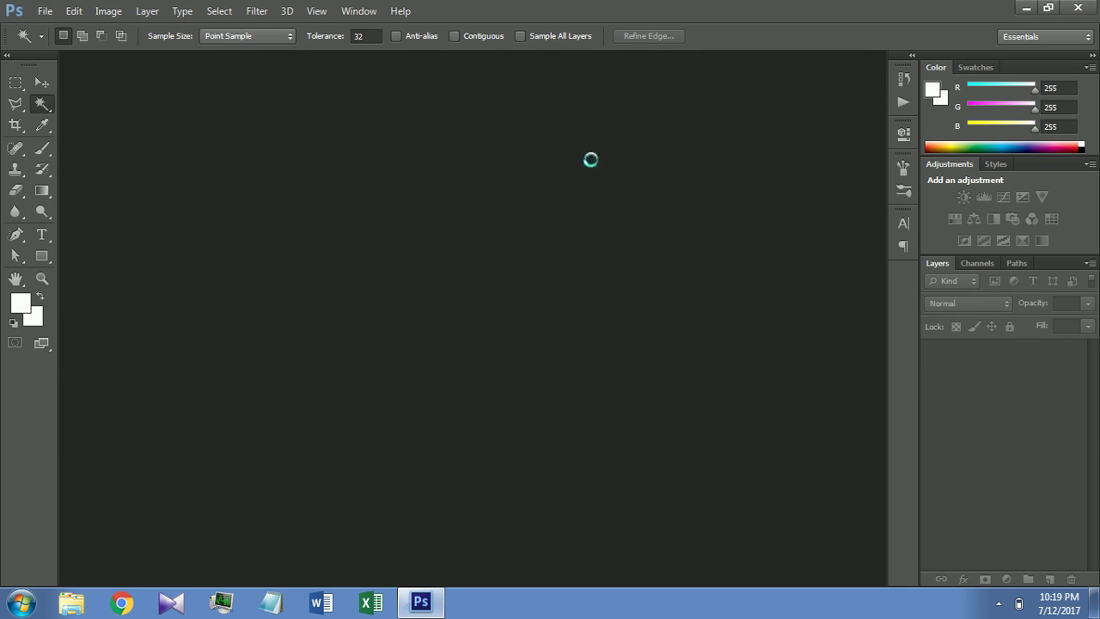
pyautogui.click(40, 280)
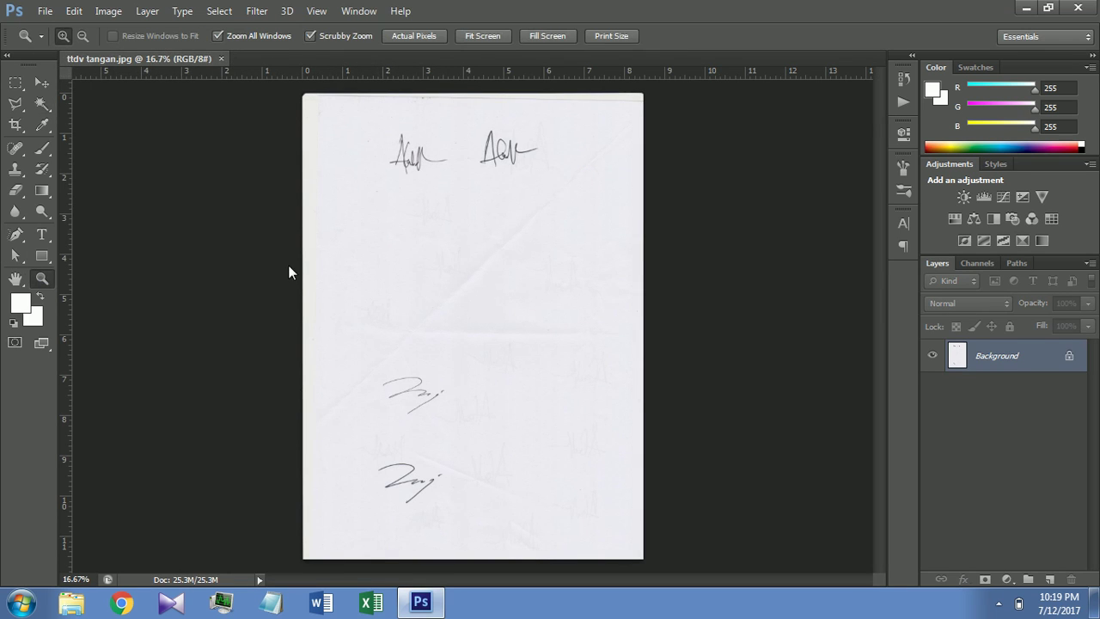
# Zoom in on the top signature pair and crop the sheet to the right-hand signature.
pyautogui.click(509, 155)
pyautogui.click(394, 325)
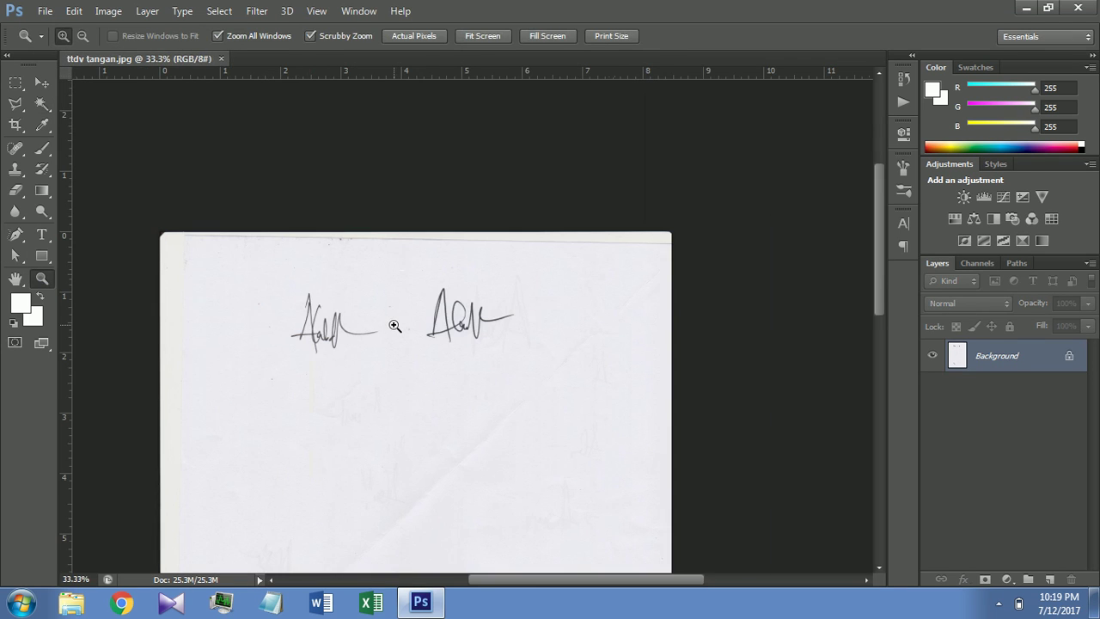
pyautogui.click(407, 325)
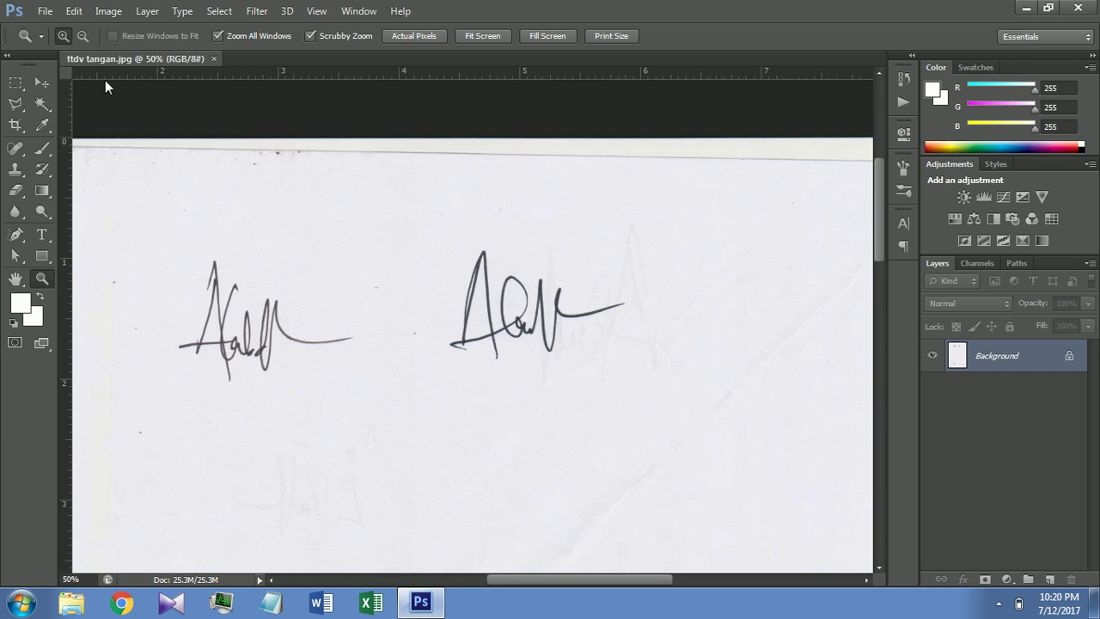
pyautogui.click(14, 124)
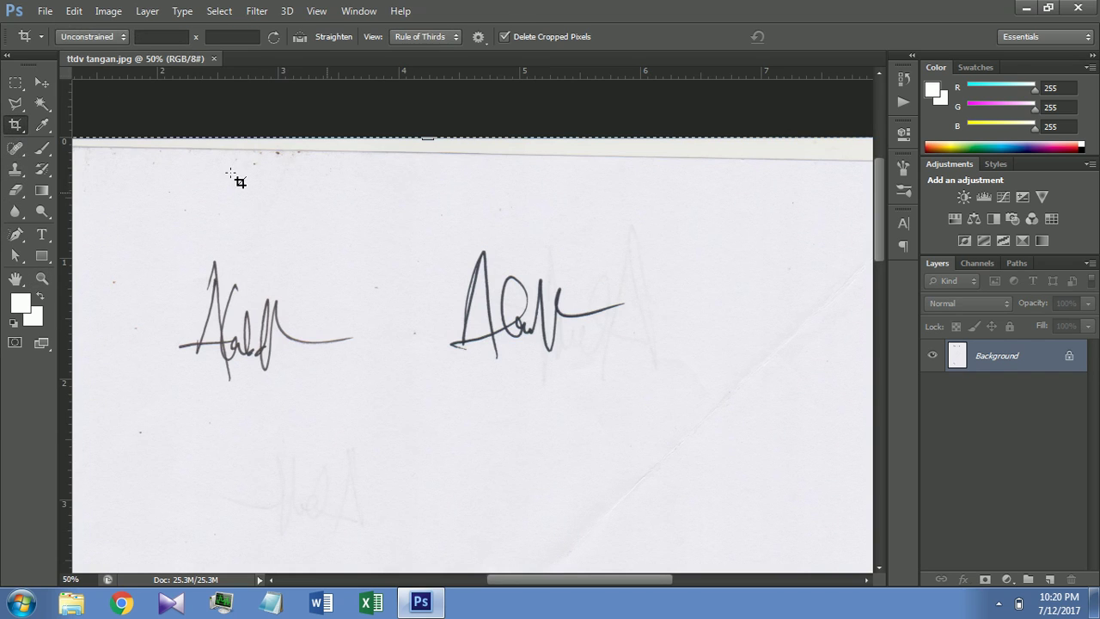
pyautogui.moveTo(396, 215)
pyautogui.mouseDown()
pyautogui.moveTo(531, 343)
pyautogui.moveTo(665, 405)
pyautogui.mouseUp()
pyautogui.press('Escape')
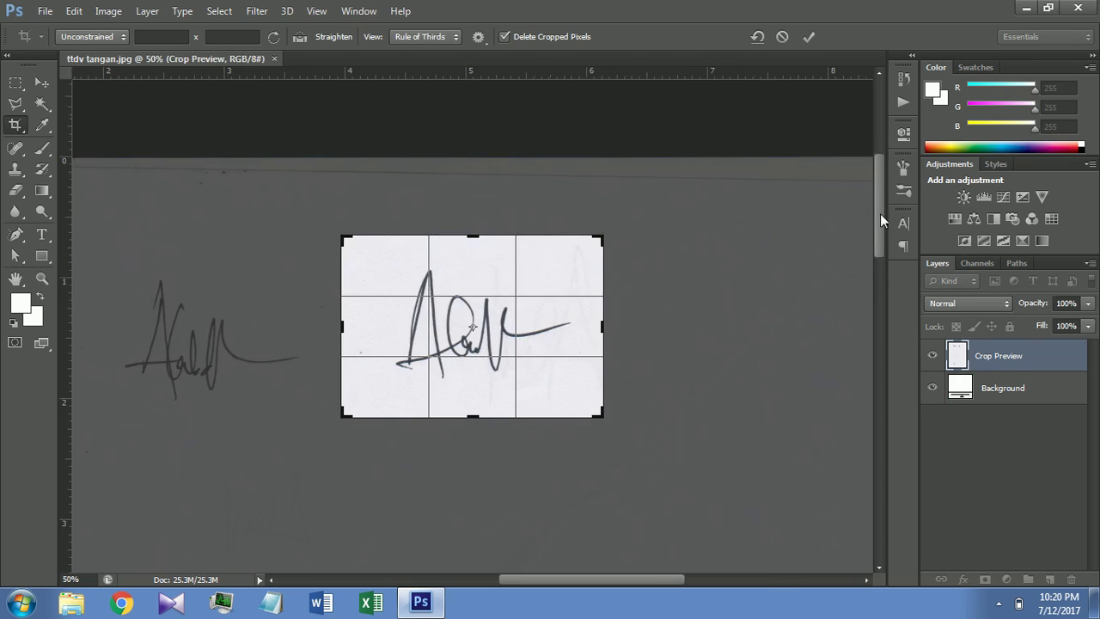
pyautogui.moveTo(879, 213)
pyautogui.mouseDown()
pyautogui.moveTo(881, 298)
pyautogui.moveTo(876, 205)
pyautogui.mouseUp()
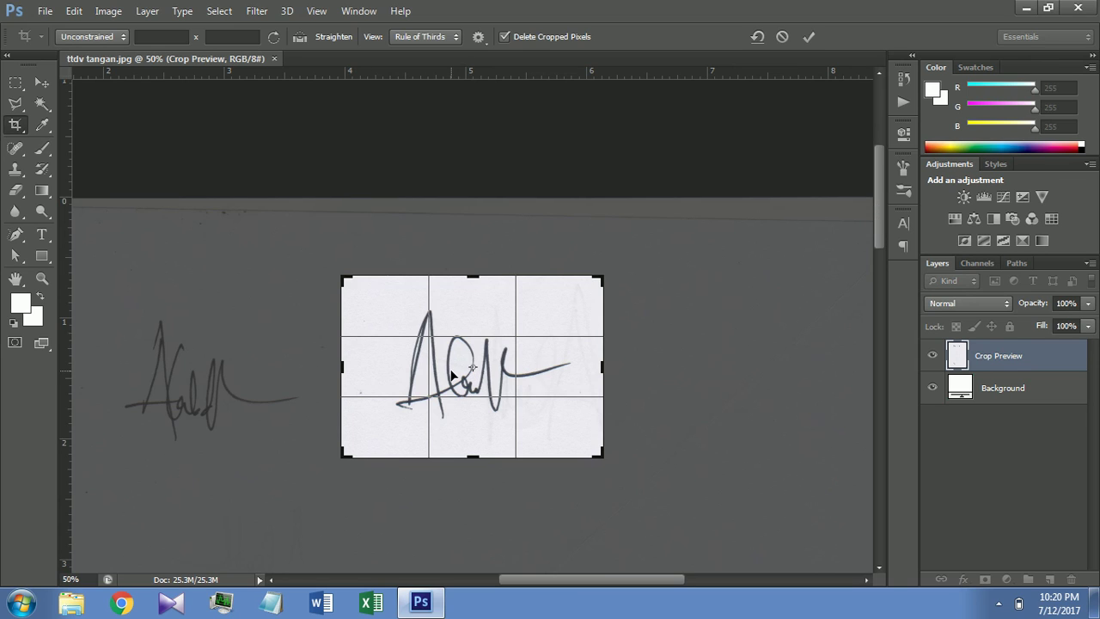
pyautogui.press('Return')
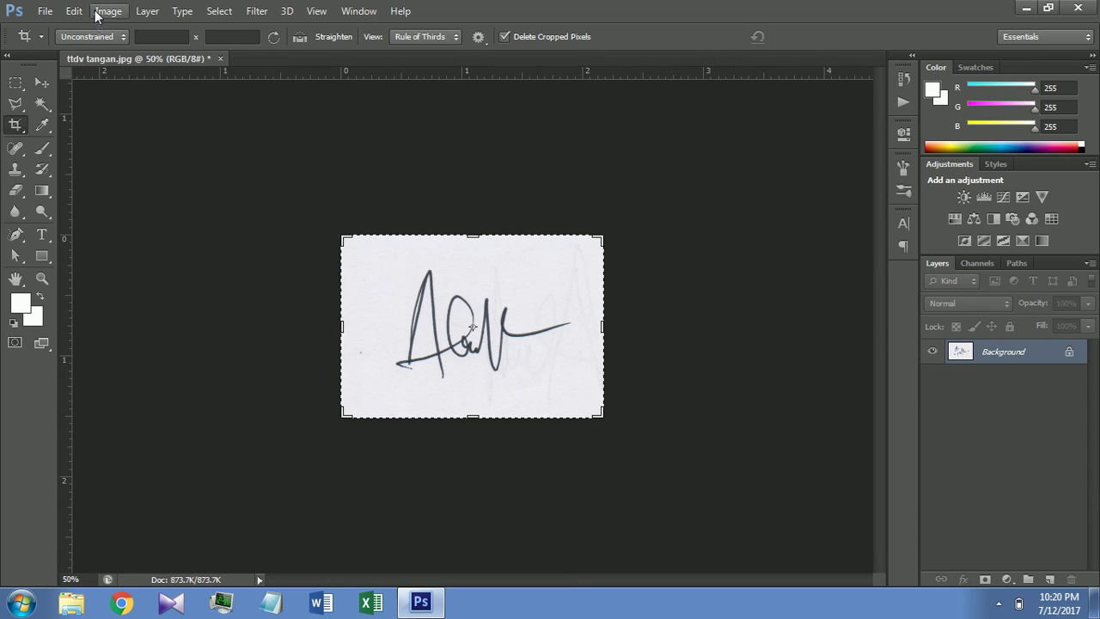
# Resize the cropped image to 10 centimeters wide in Image Size.
pyautogui.click(47, 104)
pyautogui.click(105, 11)
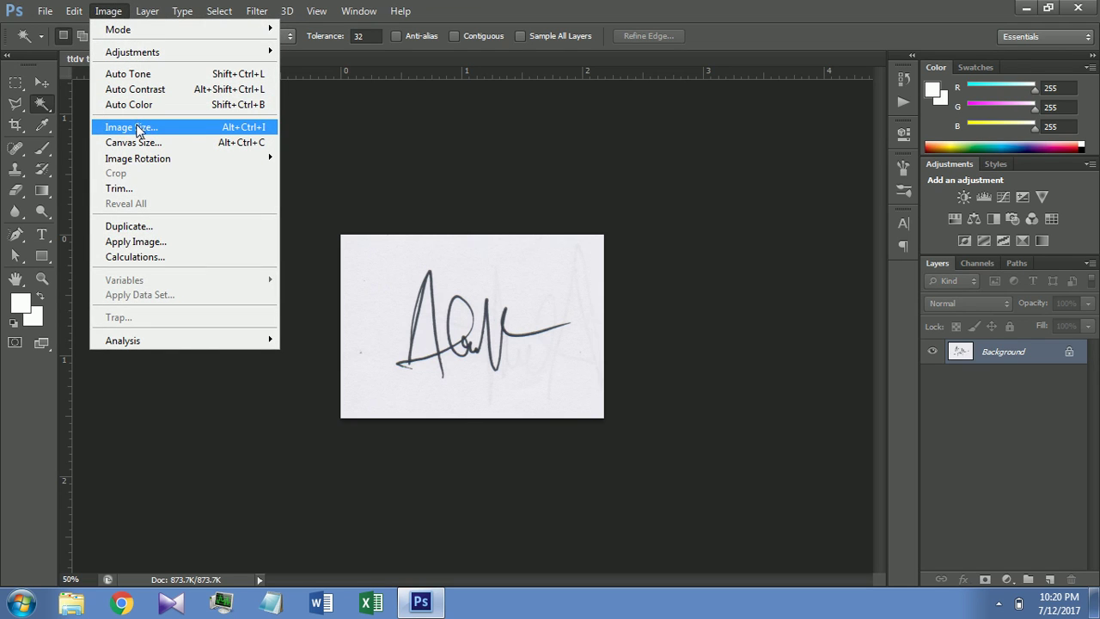
pyautogui.click(137, 129)
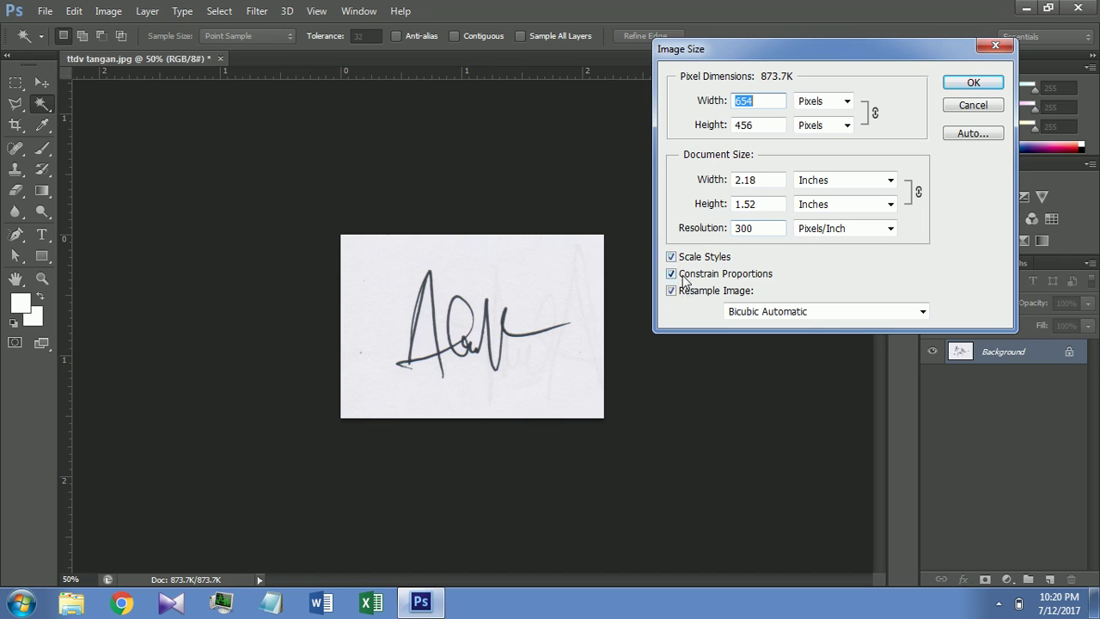
pyautogui.click(811, 180)
pyautogui.click(825, 223)
pyautogui.doubleClick(755, 180)
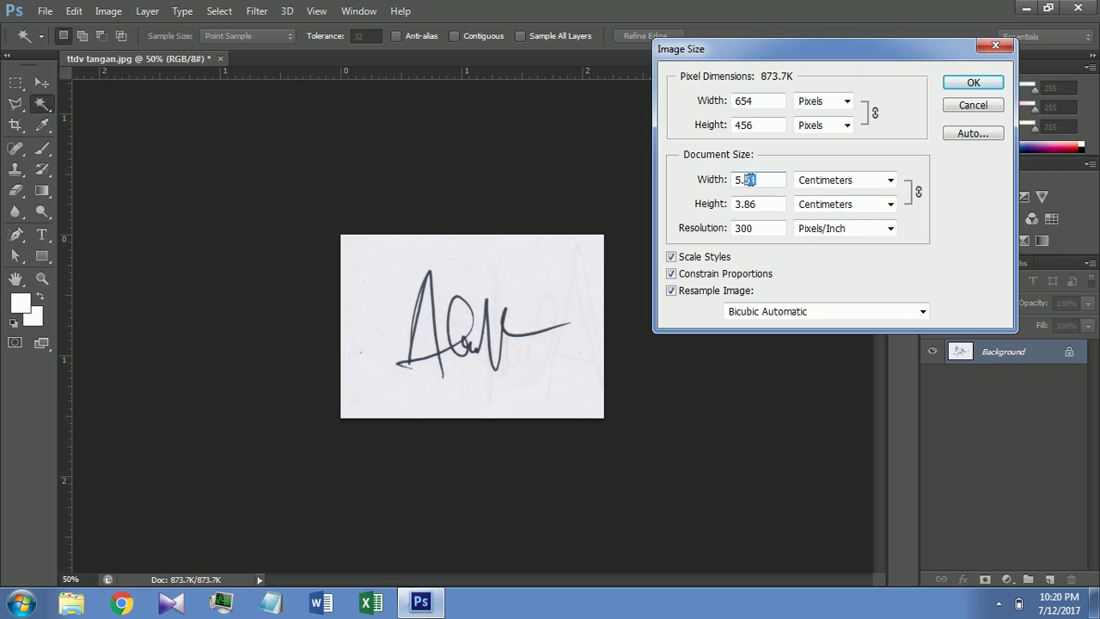
pyautogui.write('10')
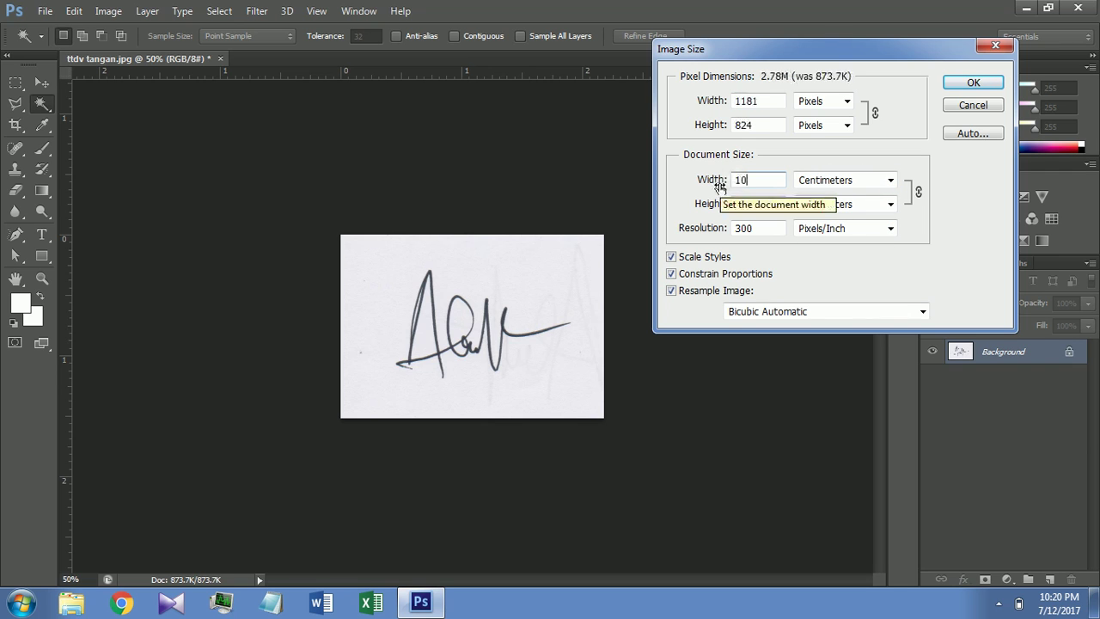
pyautogui.press('Return')
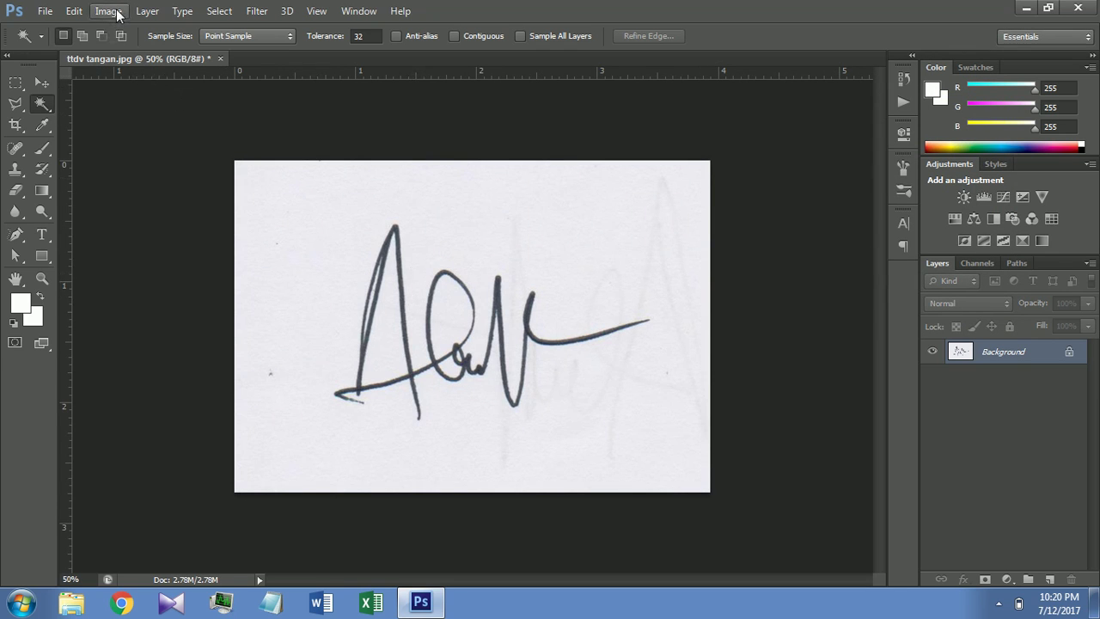
# Convert the image to Grayscale, discarding the colour information.
pyautogui.click(143, 11)
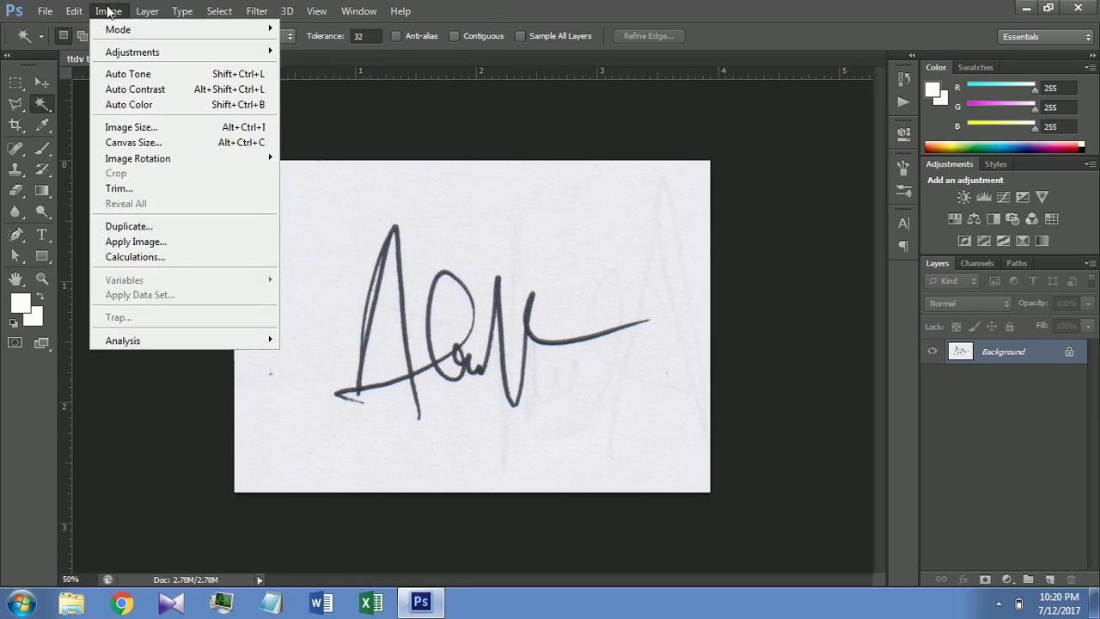
pyautogui.moveTo(117, 29)
pyautogui.click(307, 43)
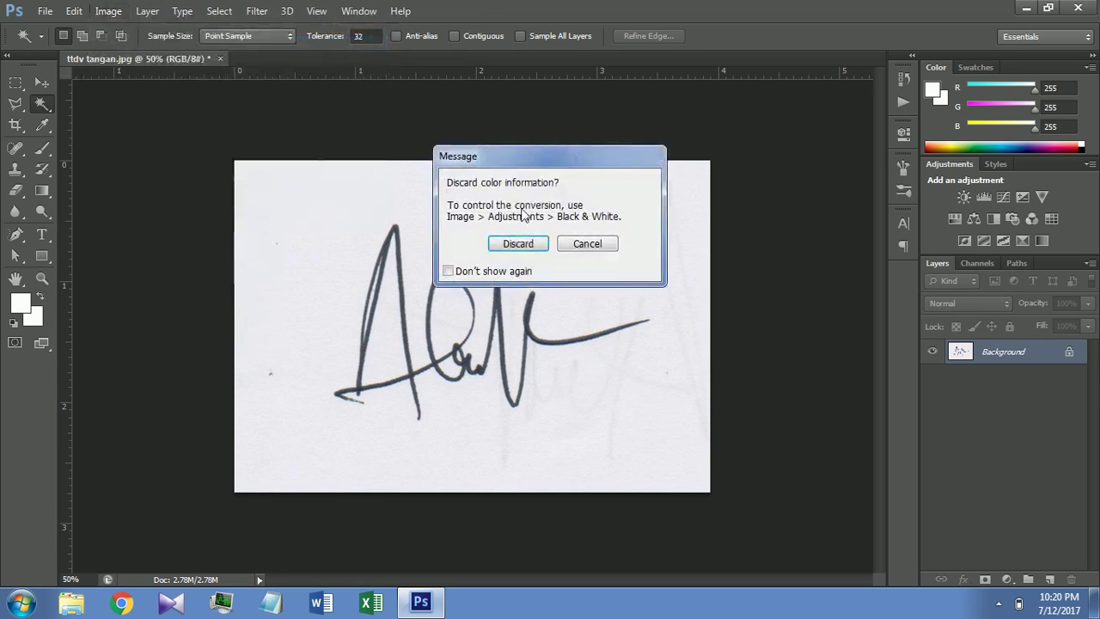
pyautogui.click(524, 244)
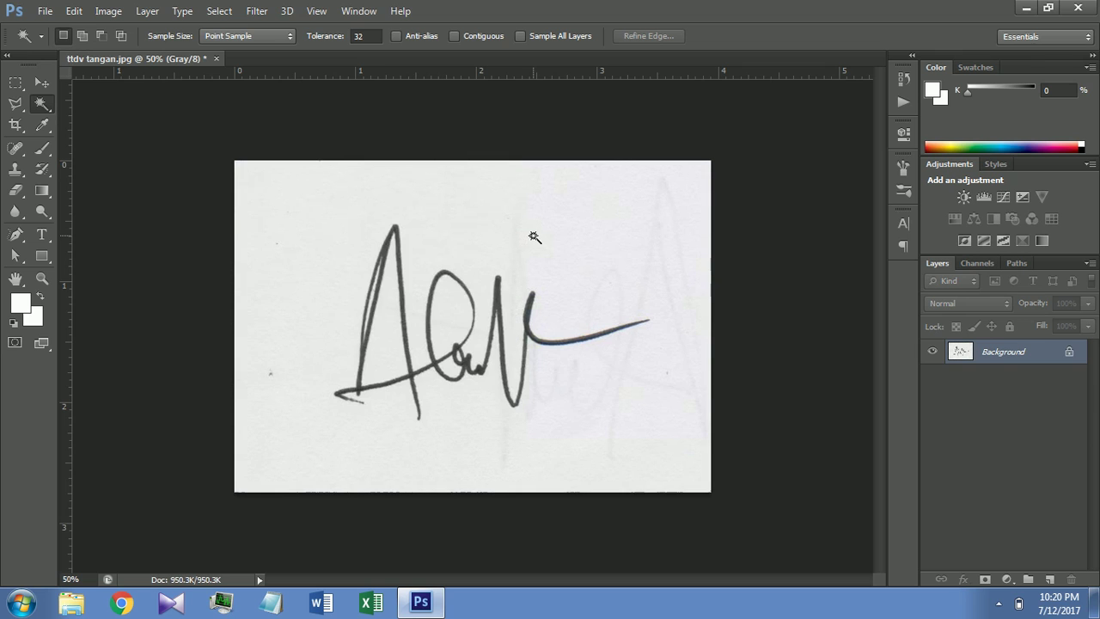
pyautogui.click(120, 12)
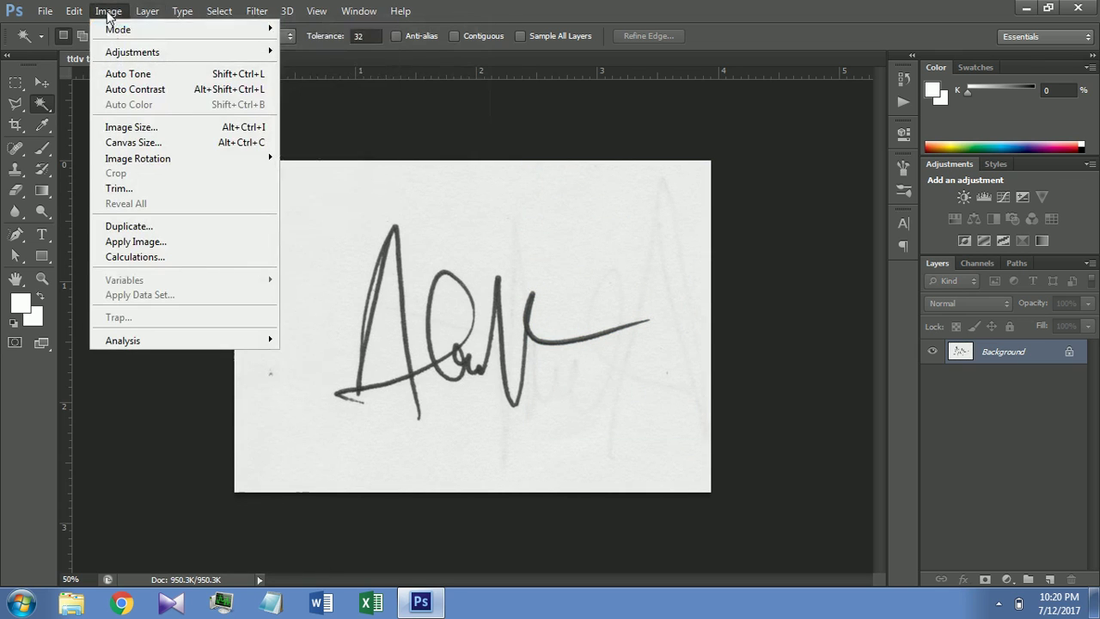
pyautogui.click(301, 67)
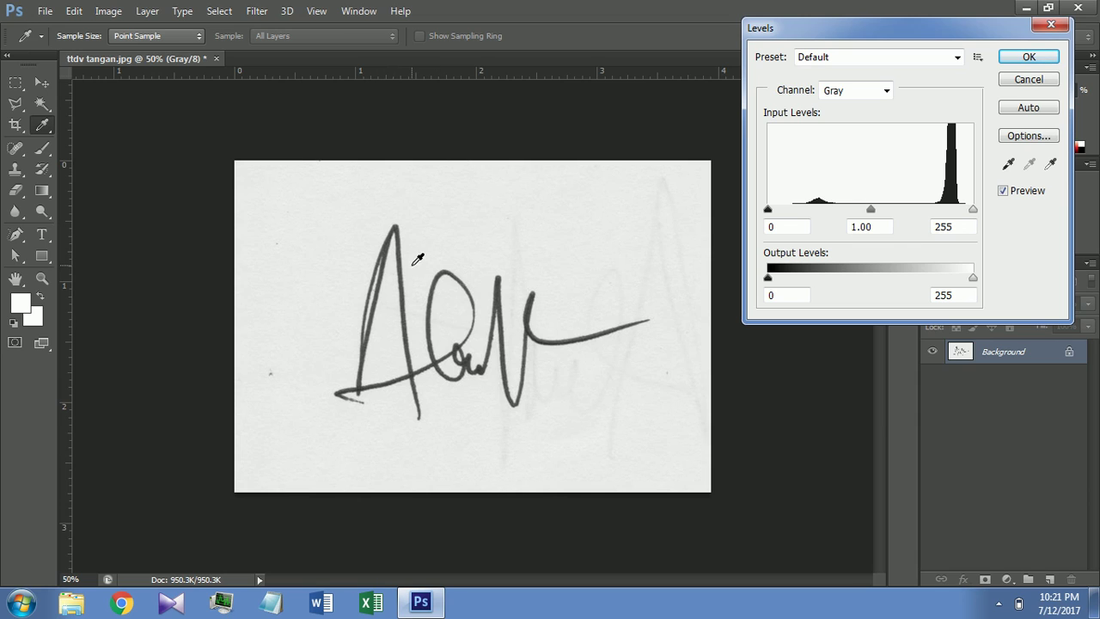
# Apply Levels input values 63 / 1.00 / 155 for black strokes on white.
pyautogui.click(770, 229)
pyautogui.moveTo(768, 212)
pyautogui.mouseDown()
pyautogui.moveTo(833, 214)
pyautogui.moveTo(824, 220)
pyautogui.mouseUp()
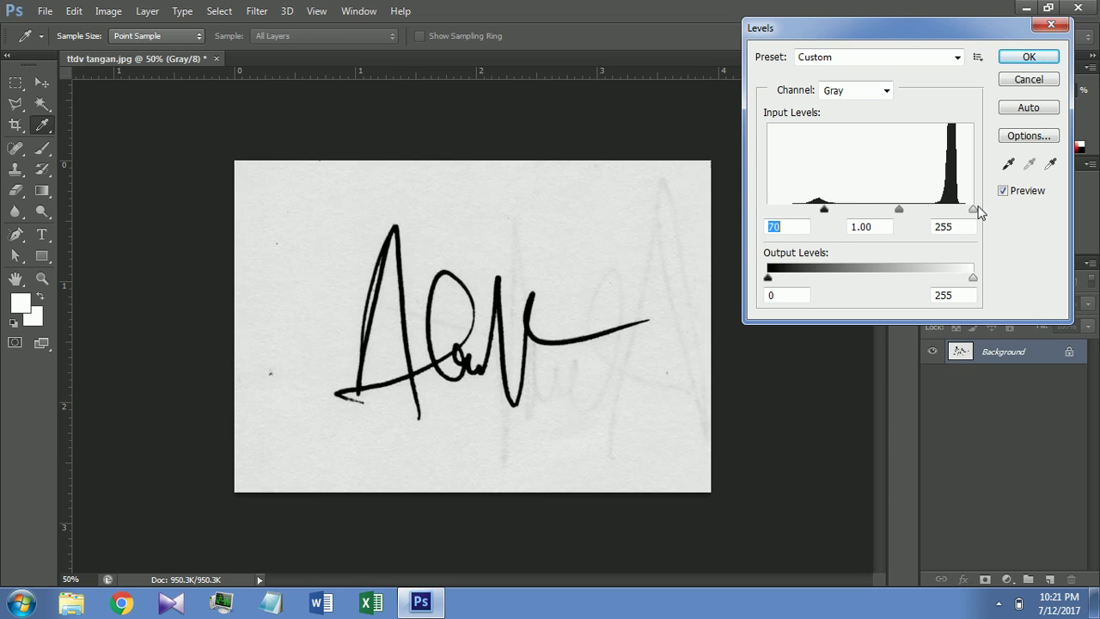
pyautogui.moveTo(967, 212); pyautogui.dragTo(908, 228)
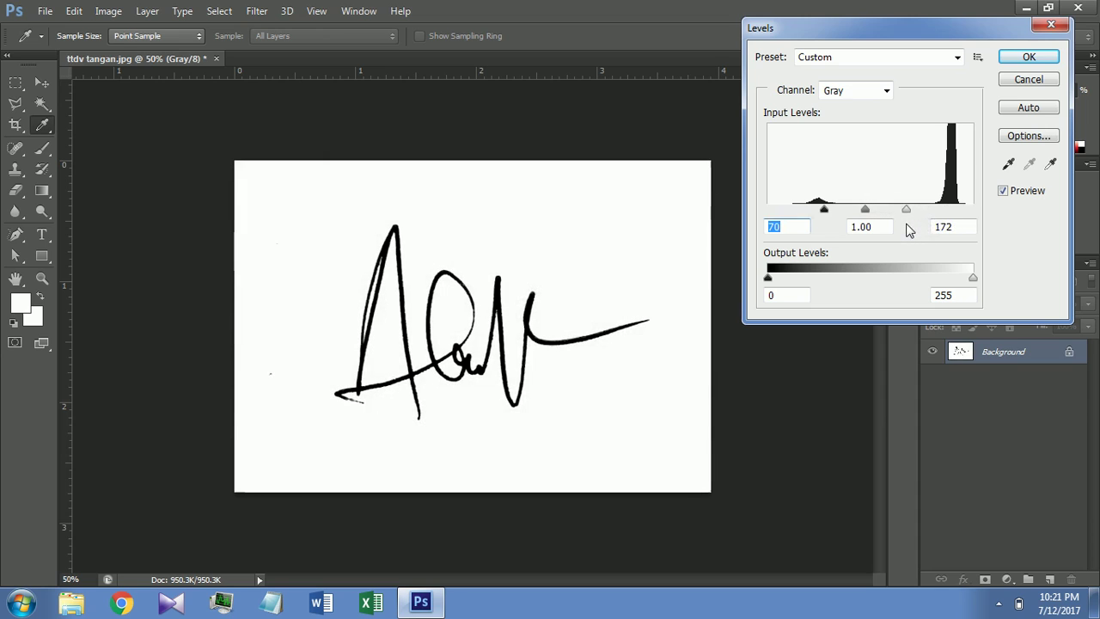
pyautogui.press('Tab')
pyautogui.press('Tab')
pyautogui.moveTo(825, 210)
pyautogui.mouseDown()
pyautogui.moveTo(809, 215)
pyautogui.moveTo(819, 217)
pyautogui.mouseUp()
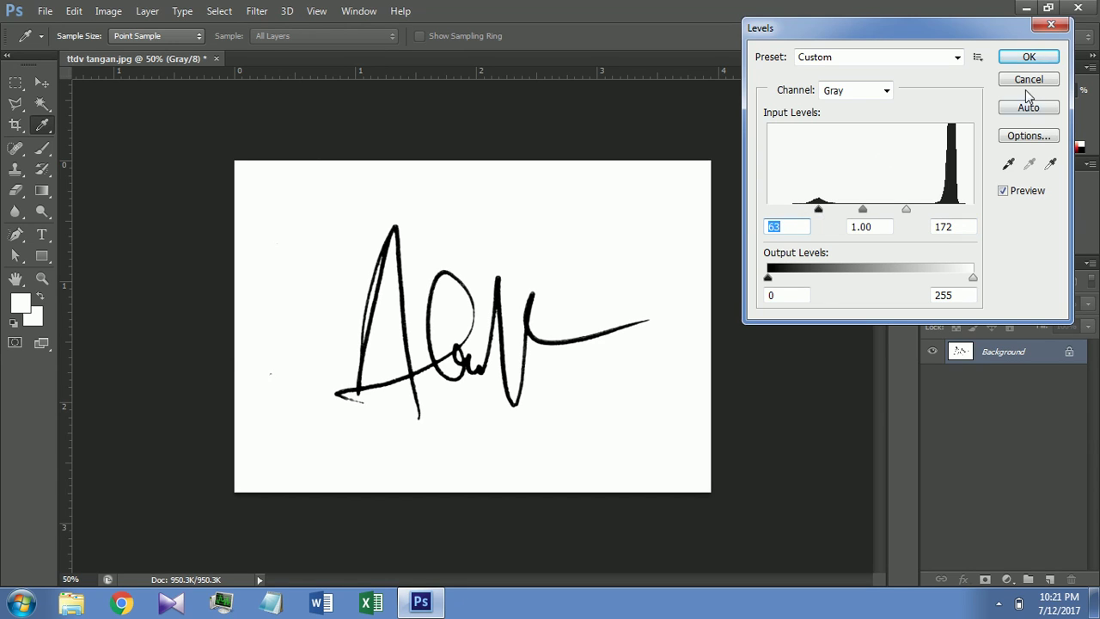
pyautogui.moveTo(907, 210); pyautogui.dragTo(892, 210)
pyautogui.click(1024, 57)
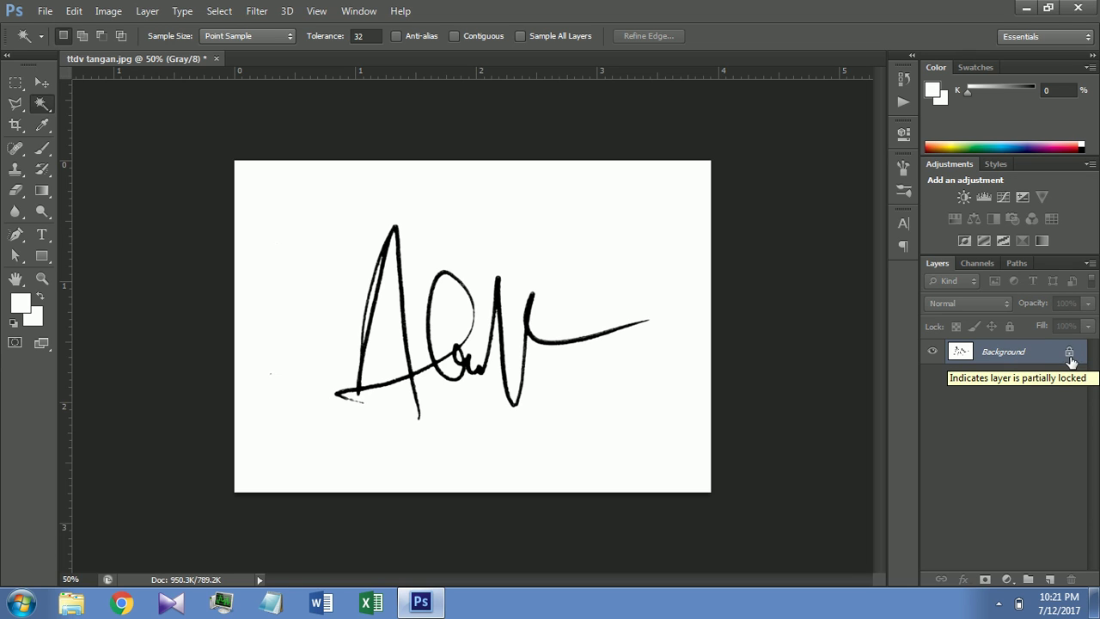
# Convert the Background to Layer 0, select all, and cut the signature.
pyautogui.doubleClick(1034, 362)
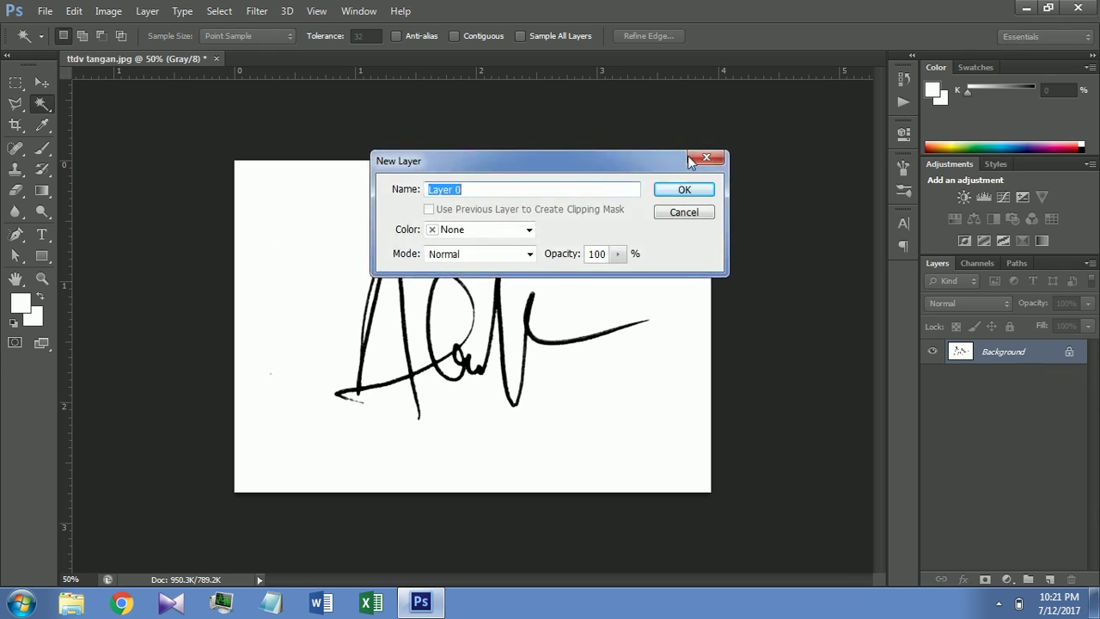
pyautogui.click(692, 187)
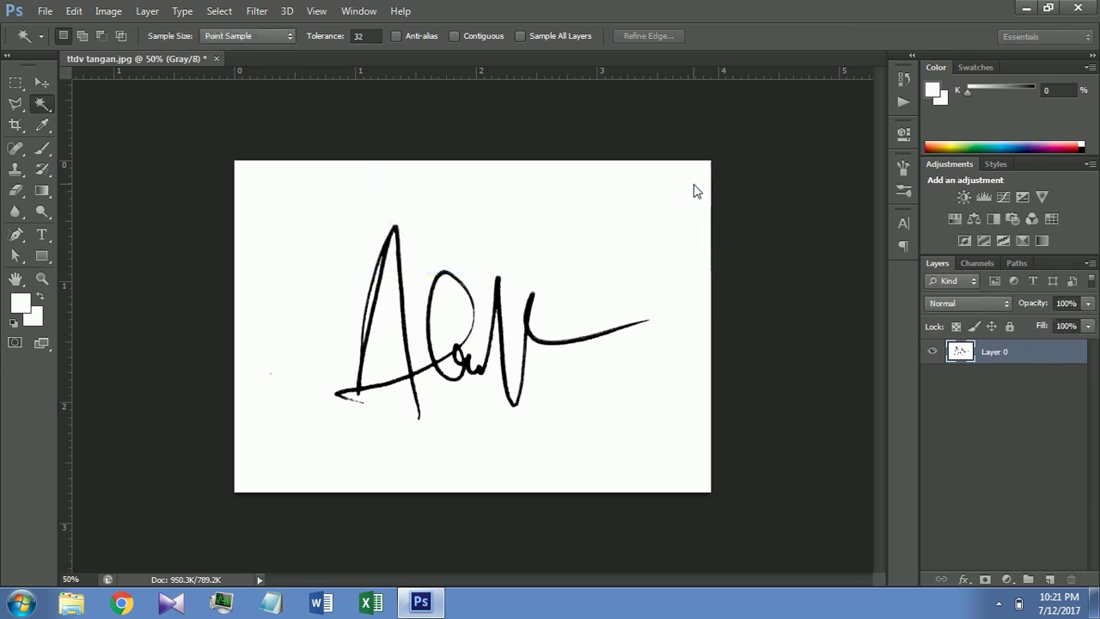
pyautogui.click(219, 11)
pyautogui.click(249, 29)
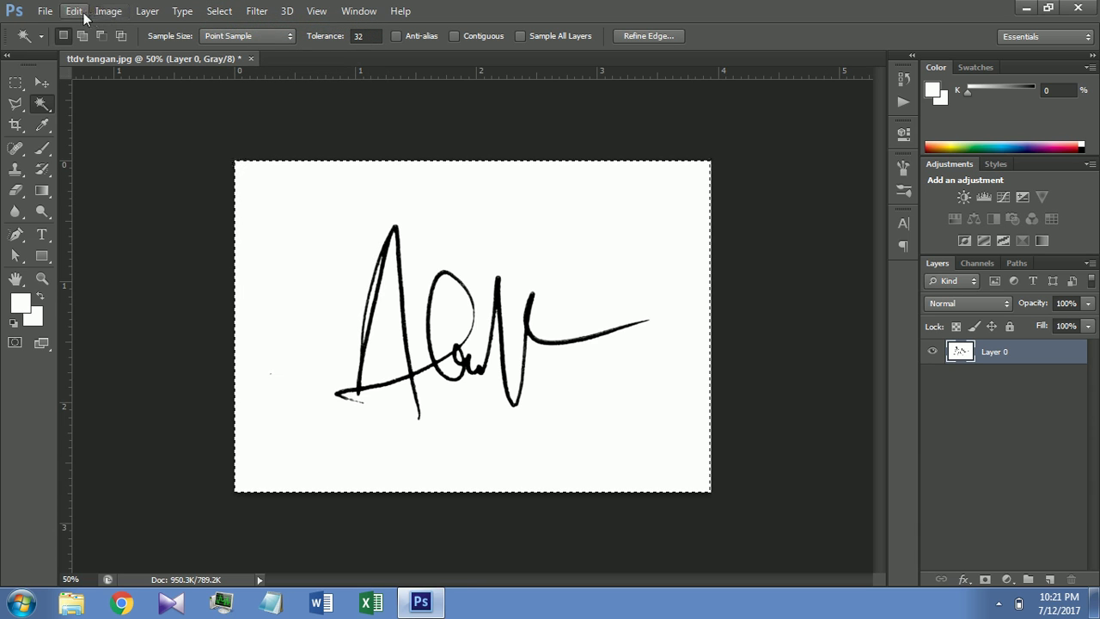
pyautogui.click(83, 12)
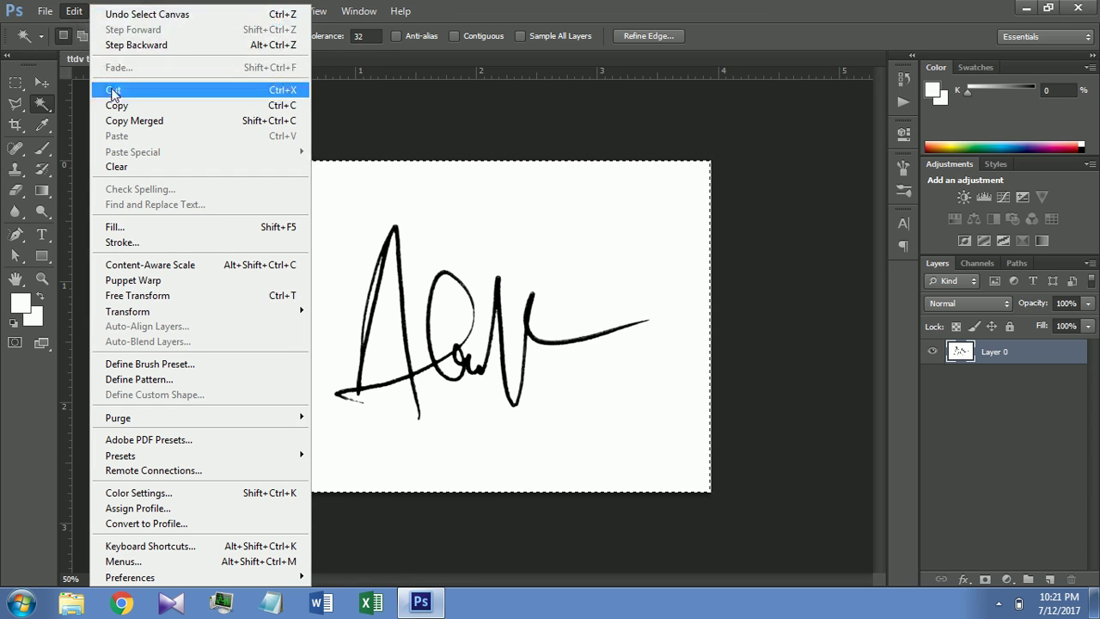
pyautogui.click(111, 90)
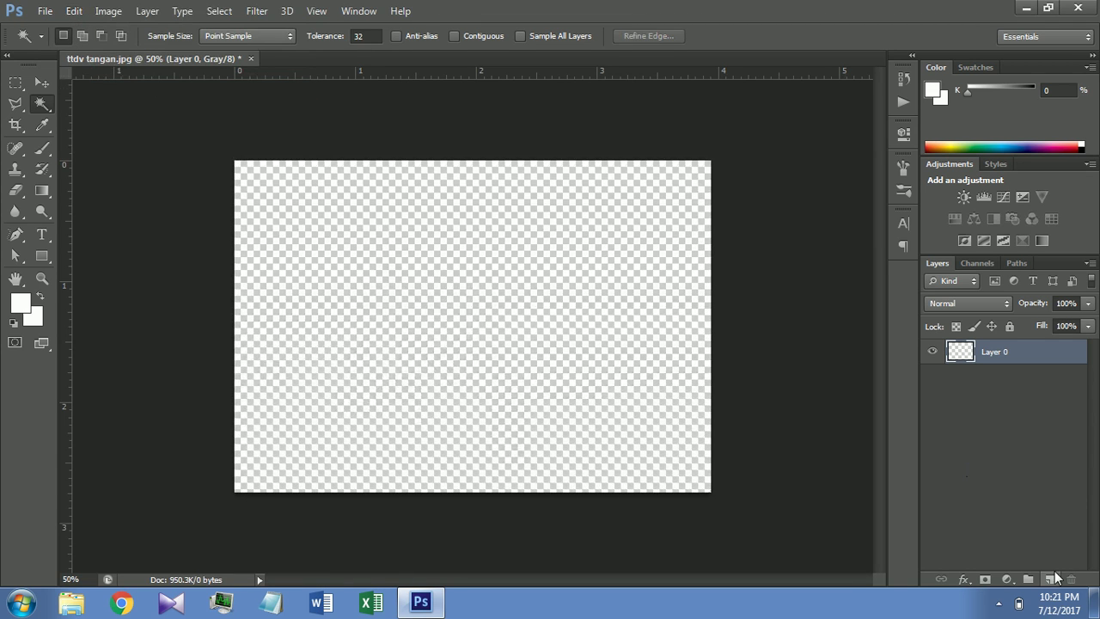
# Paste the signature into a new Layer 1 and toggle its visibility to check it.
pyautogui.click(1049, 580)
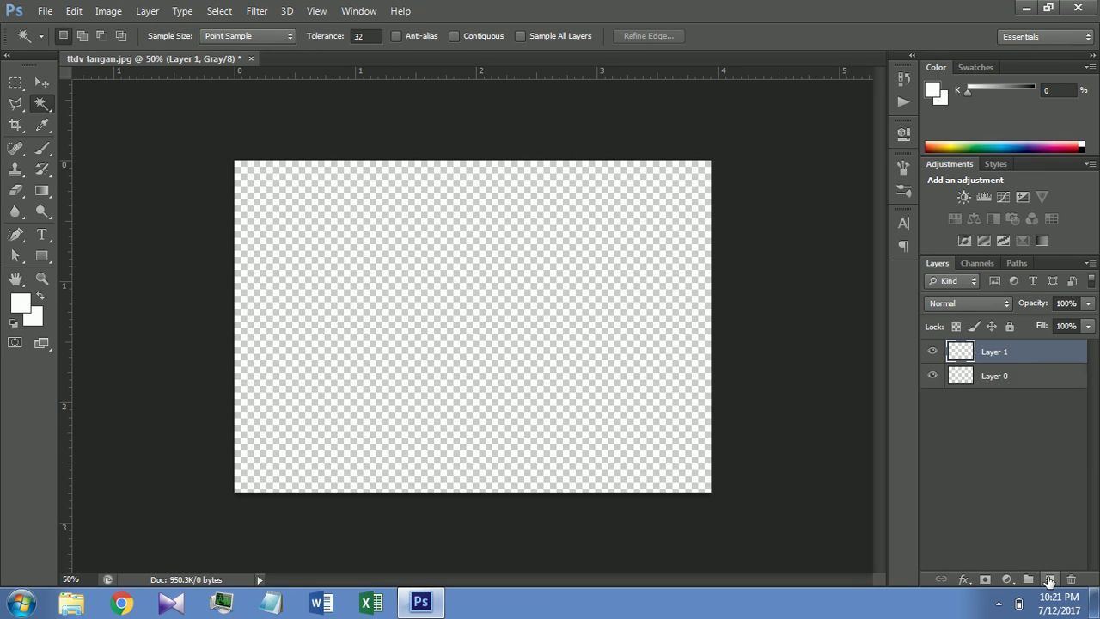
pyautogui.click(72, 12)
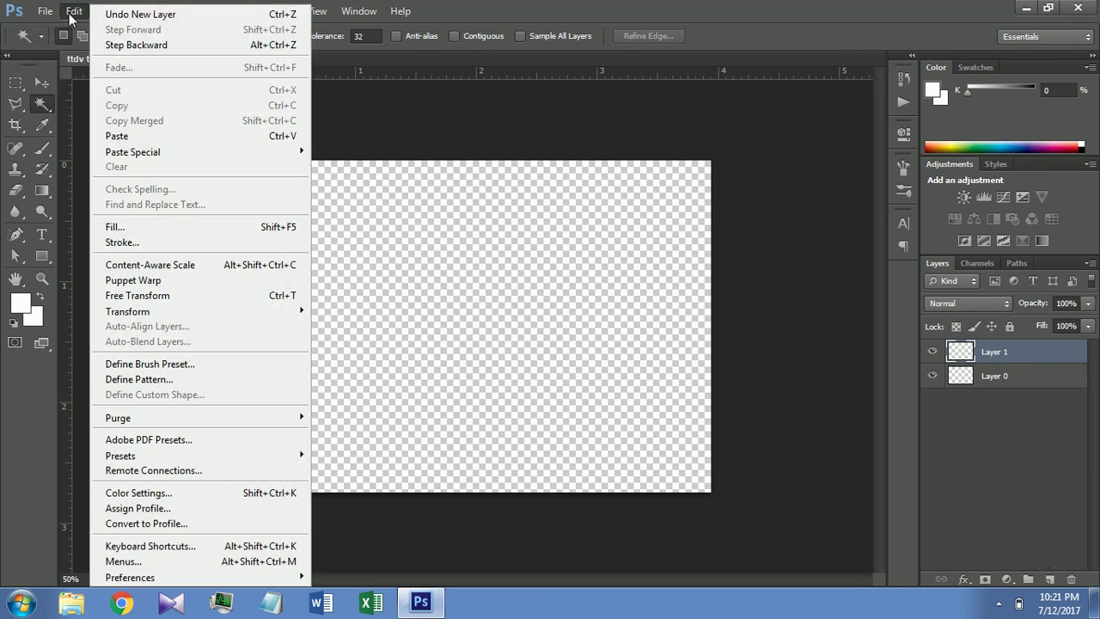
pyautogui.click(110, 136)
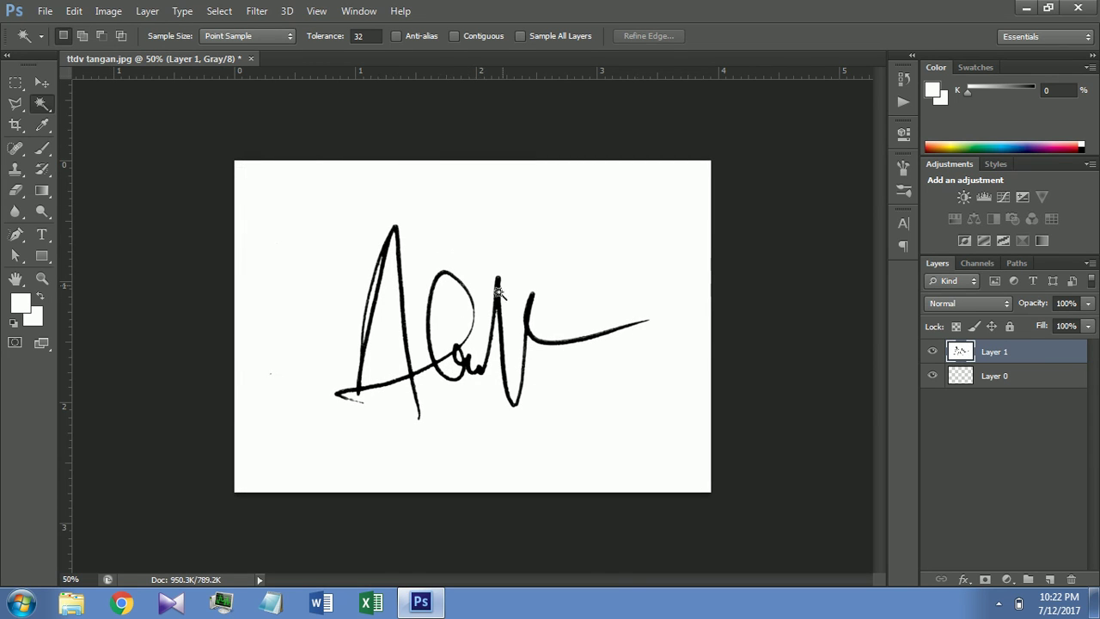
pyautogui.click(931, 352)
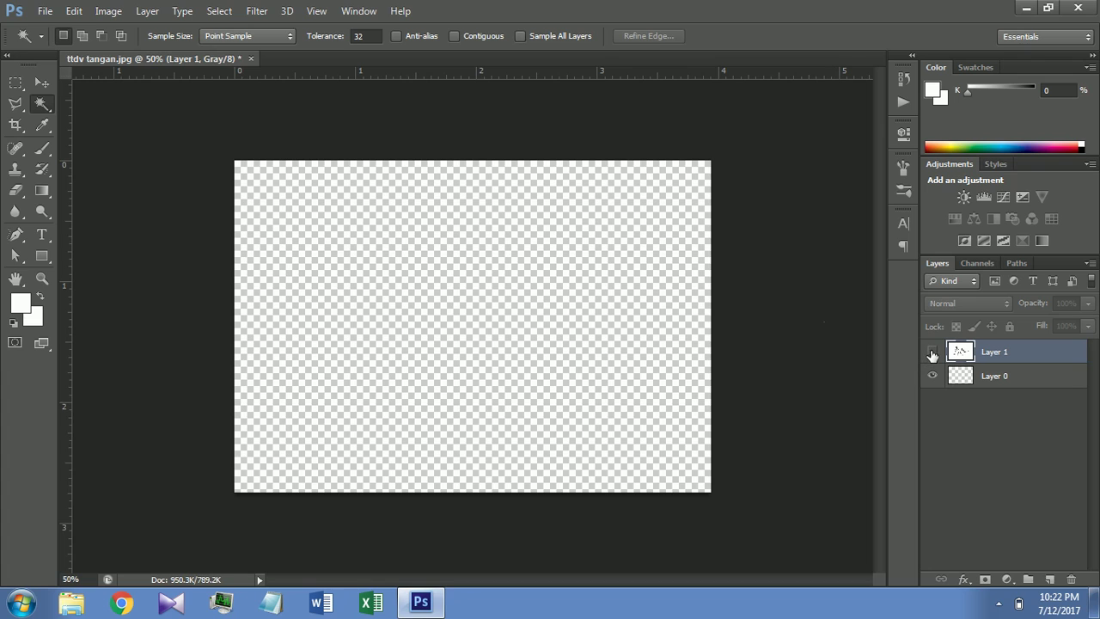
pyautogui.click(931, 351)
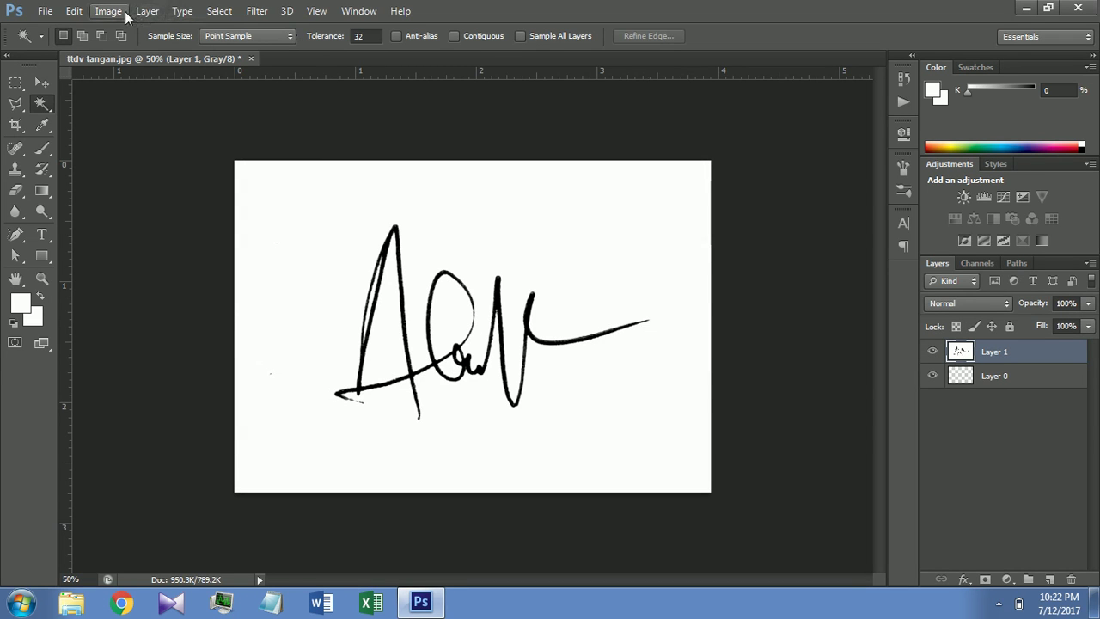
# Select the white background with Color Range, delete it, and deselect.
pyautogui.click(212, 11)
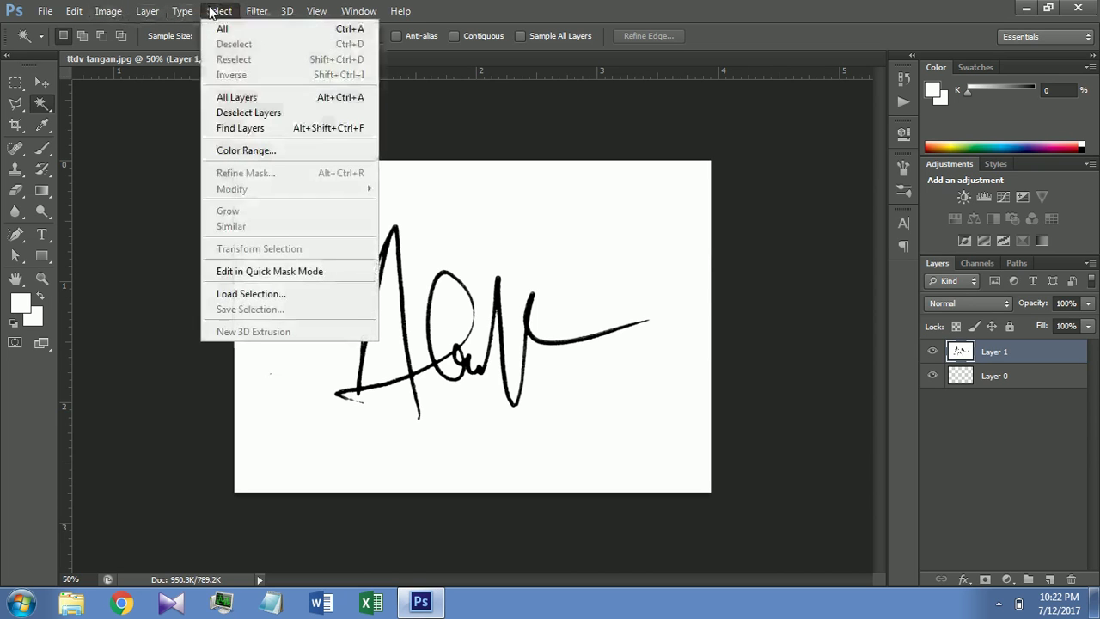
pyautogui.click(240, 151)
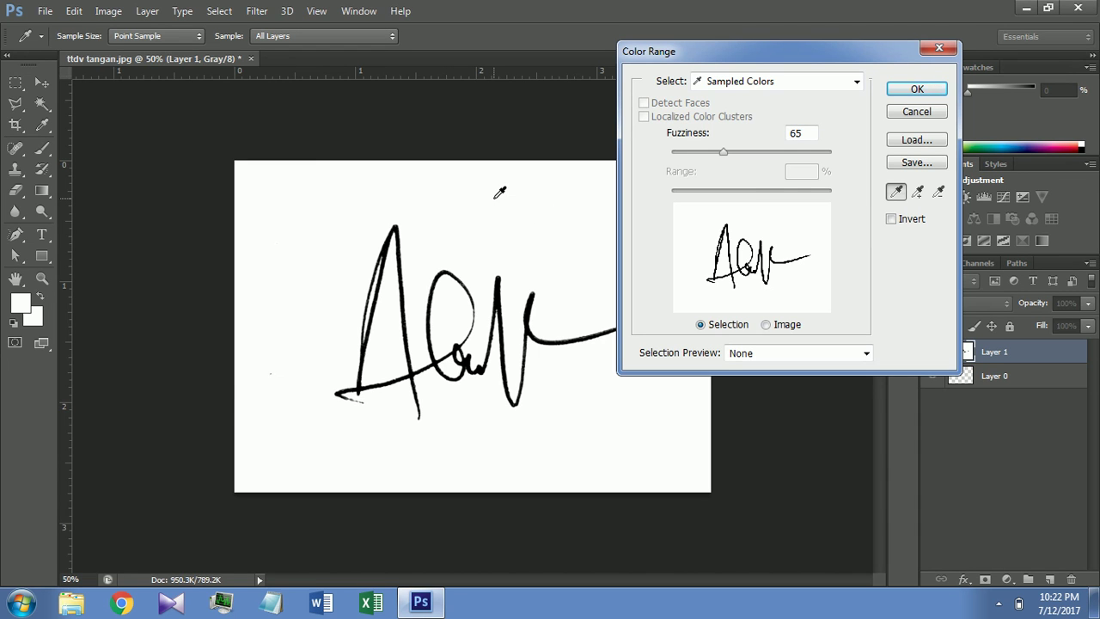
pyautogui.click(914, 90)
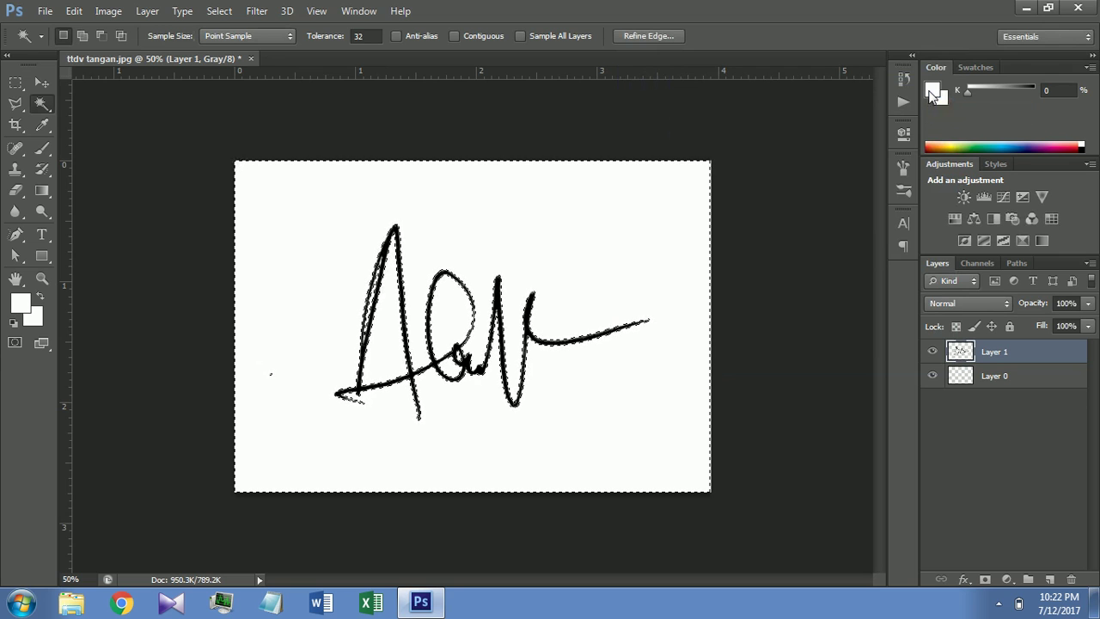
pyautogui.press('Delete')
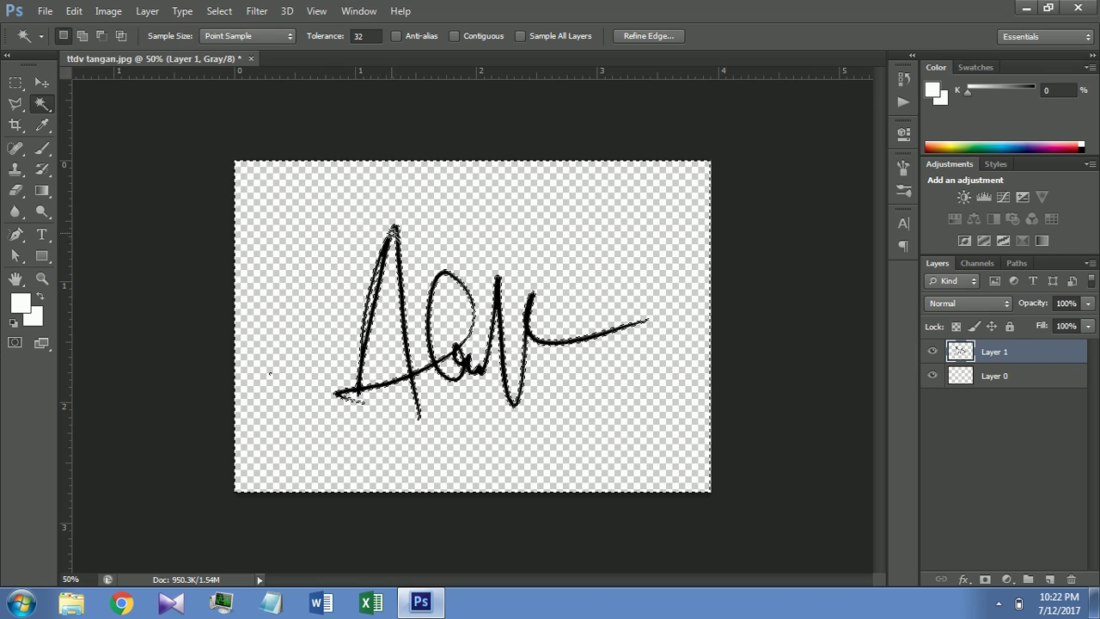
pyautogui.hotkey('ctrl', 'd')
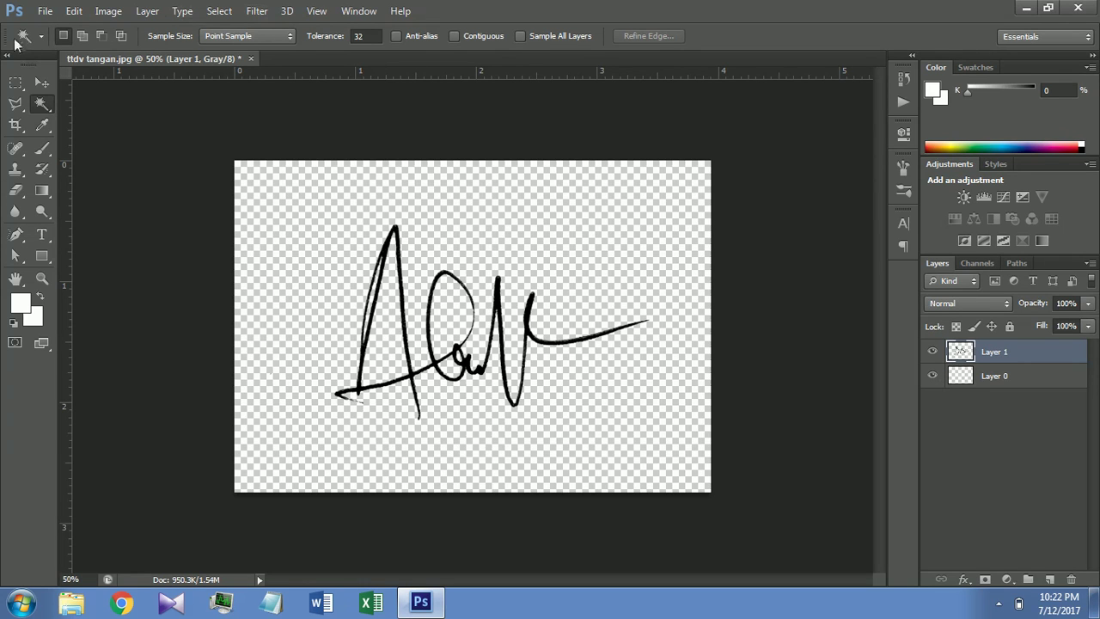
pyautogui.click(45, 10)
pyautogui.click(68, 204)
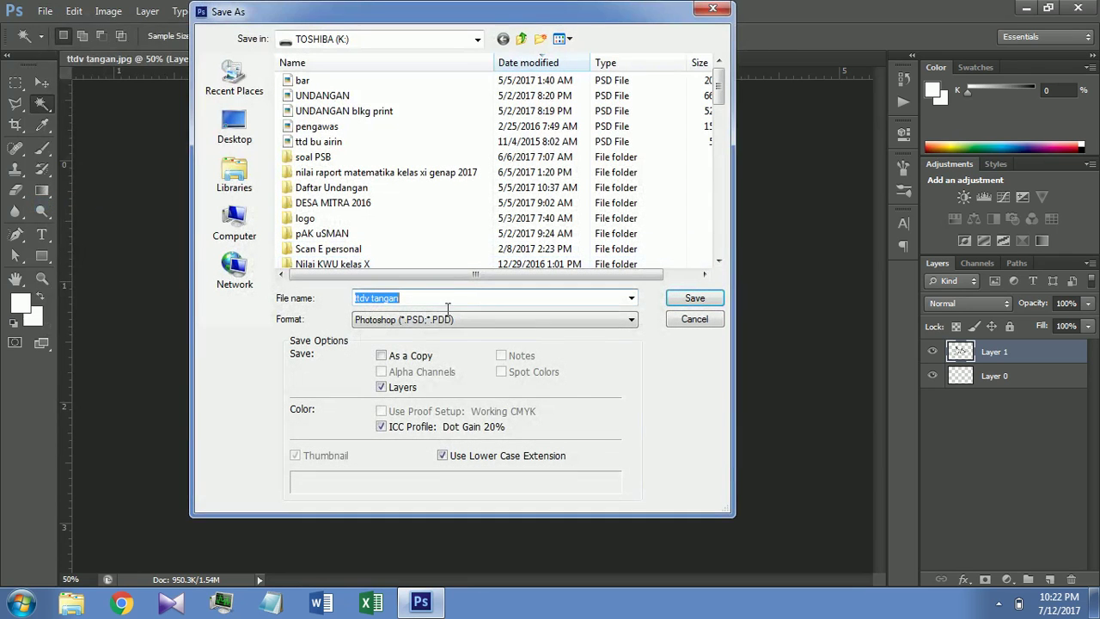
pyautogui.click(444, 319)
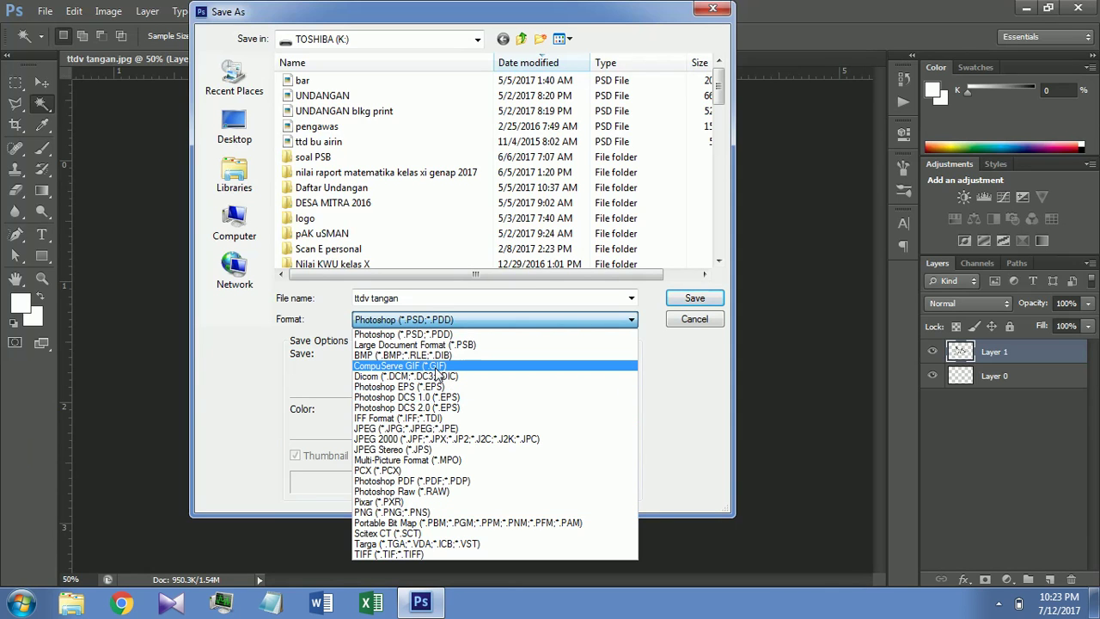
pyautogui.click(694, 318)
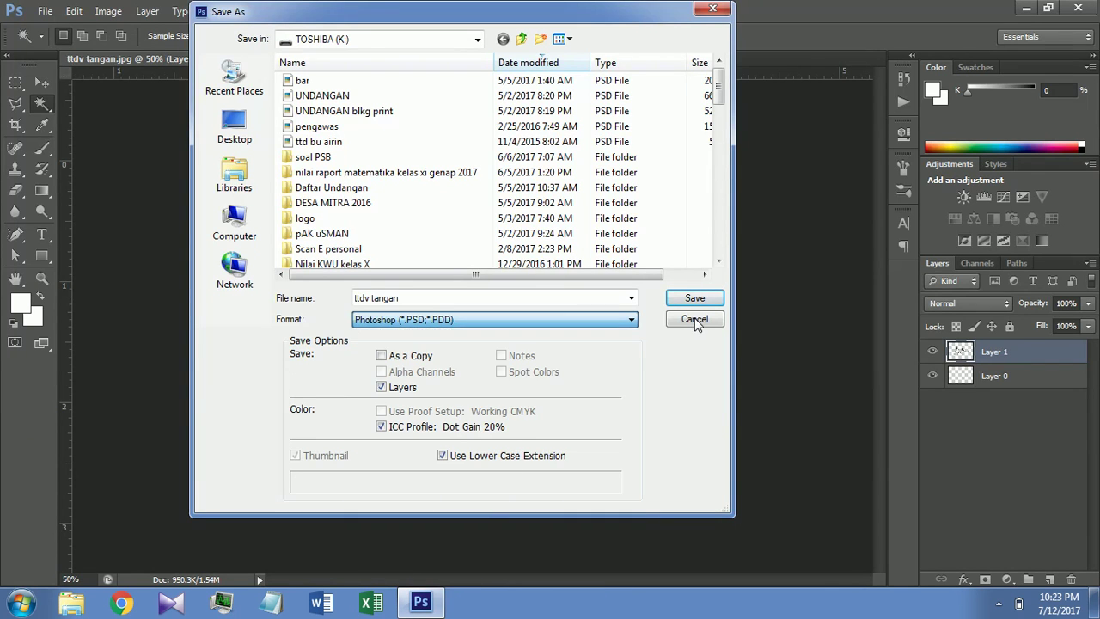
pyautogui.click(692, 318)
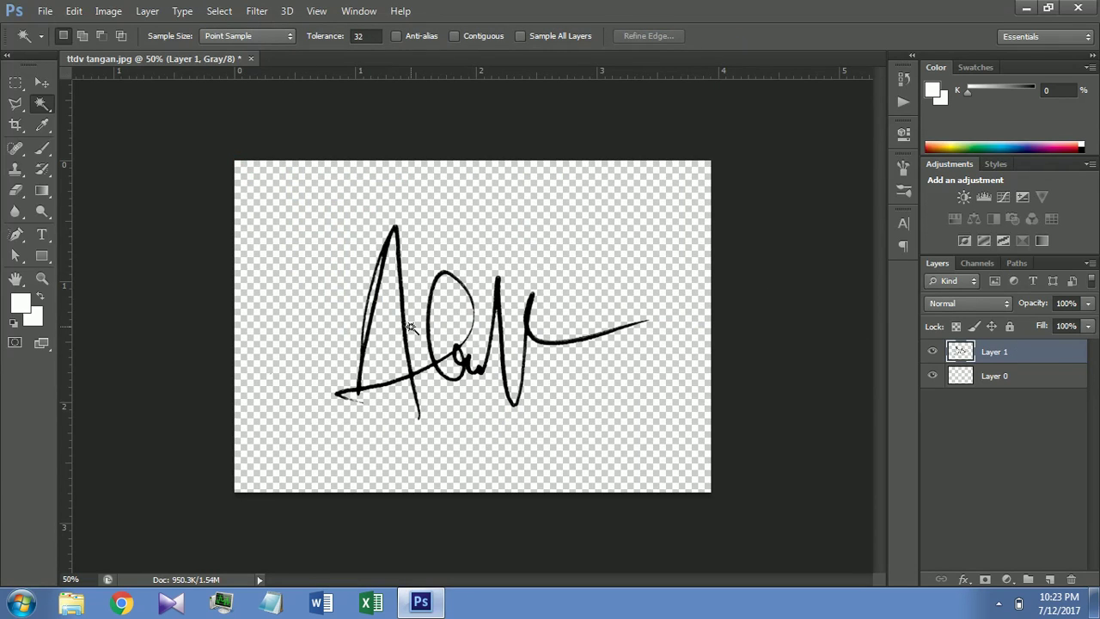
pyautogui.click(112, 11)
pyautogui.moveTo(117, 29)
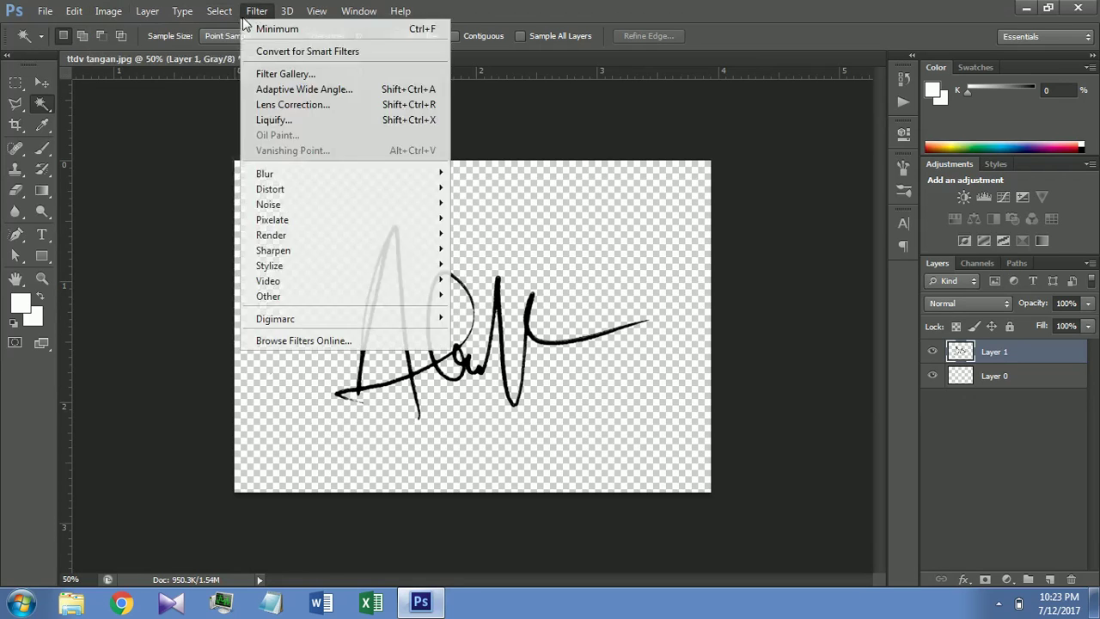
pyautogui.moveTo(180, 30)
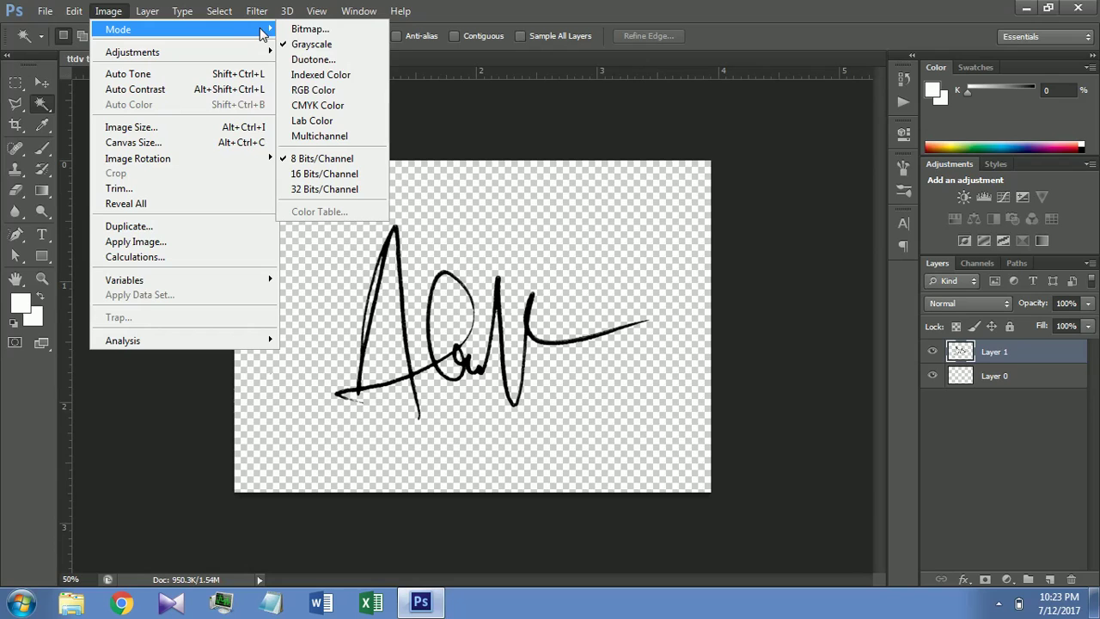
# Convert to RGB without merging and give Layer 1 a 05449b Color Overlay.
pyautogui.click(312, 89)
pyautogui.click(700, 222)
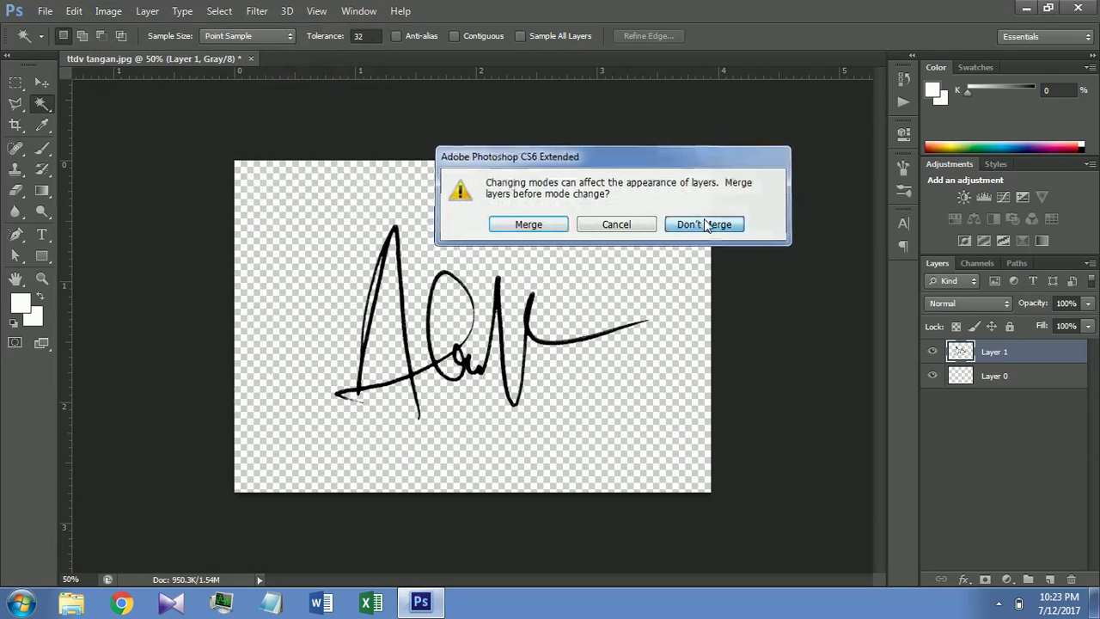
pyautogui.doubleClick(1037, 355)
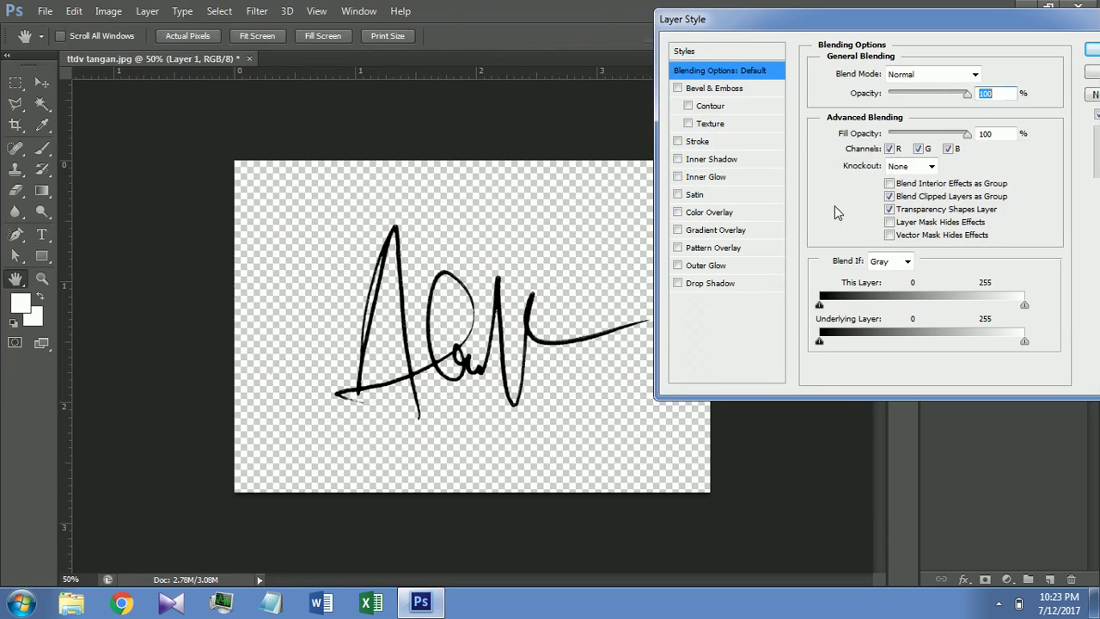
pyautogui.click(713, 213)
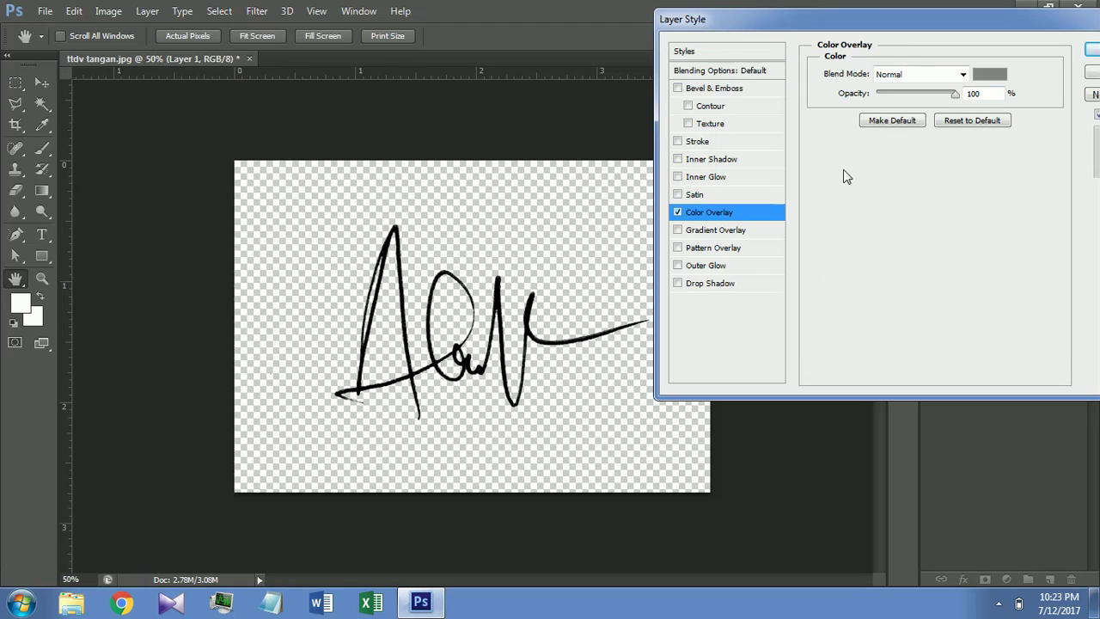
pyautogui.click(980, 75)
pyautogui.click(880, 220)
pyautogui.click(861, 221)
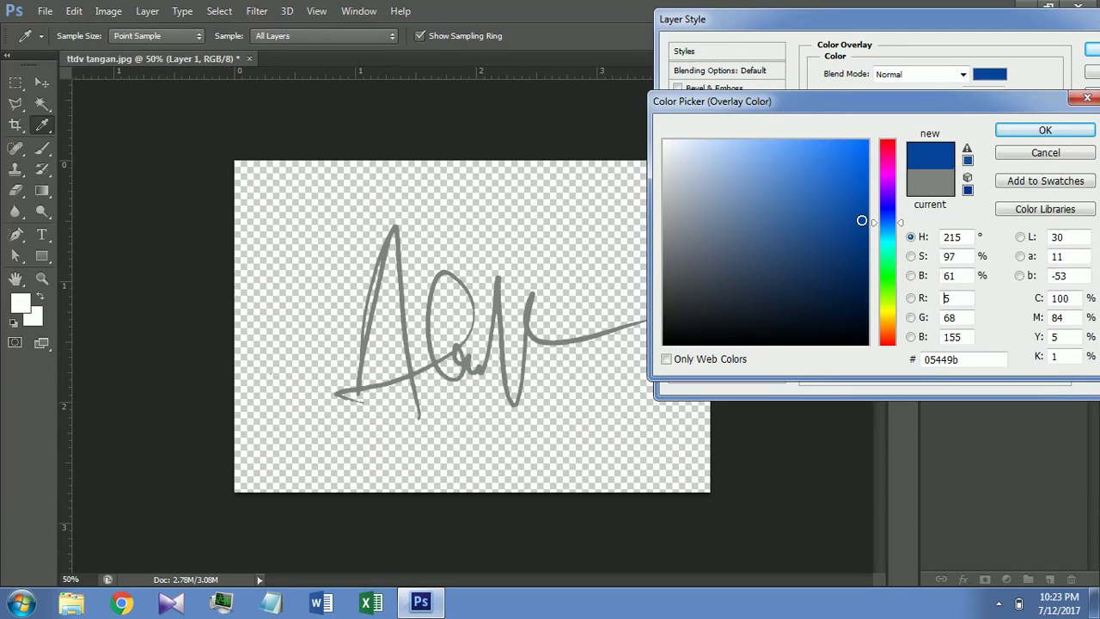
pyautogui.click(1044, 130)
pyautogui.press('Return')
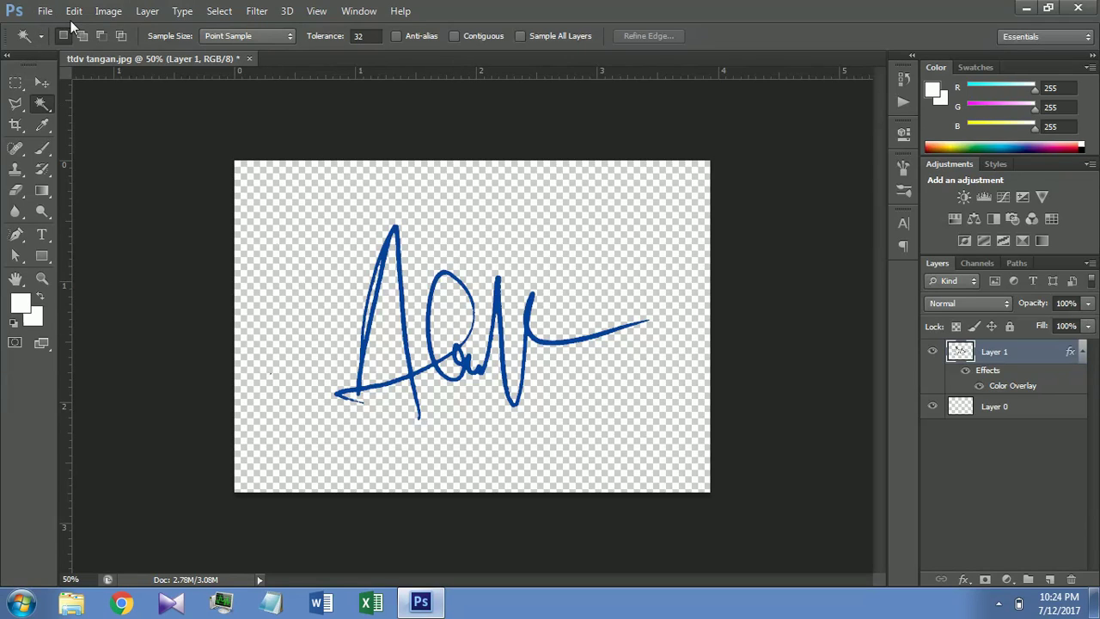
# Close the blue signature unsaved, reopen ttdv tangan.jpg, and zoom in on the third signature.
pyautogui.click(249, 58)
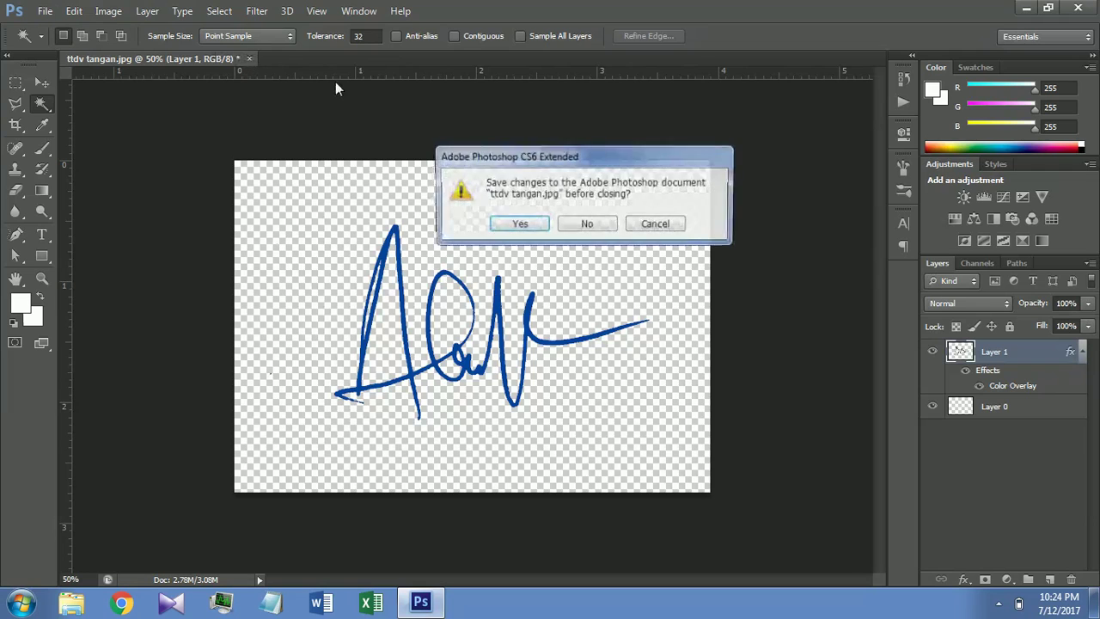
pyautogui.click(582, 225)
pyautogui.click(44, 10)
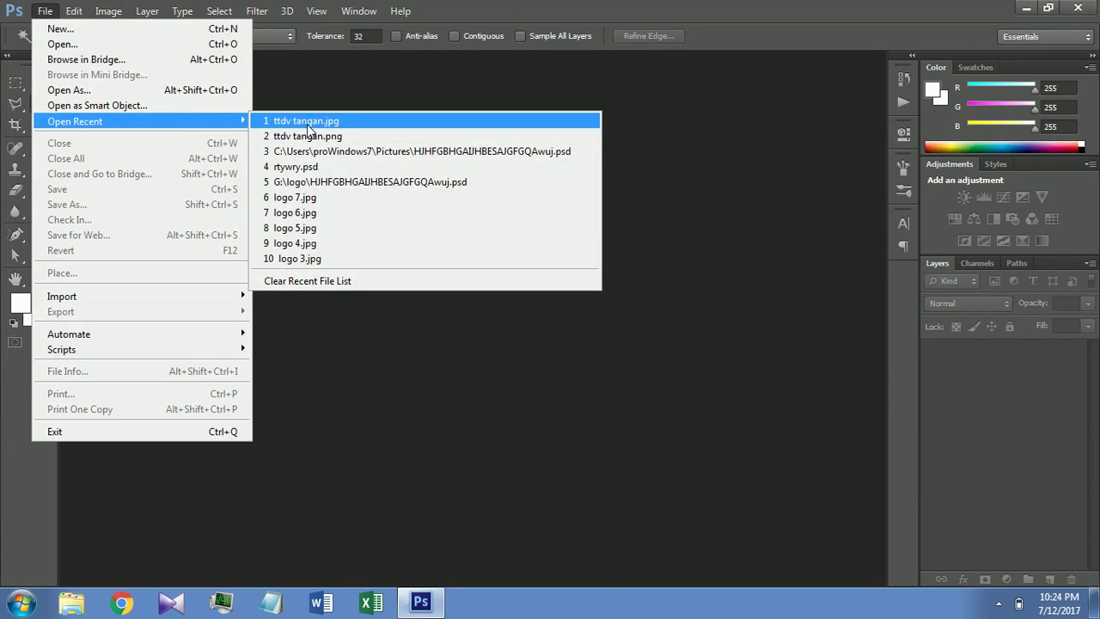
pyautogui.moveTo(74, 121)
pyautogui.click(305, 120)
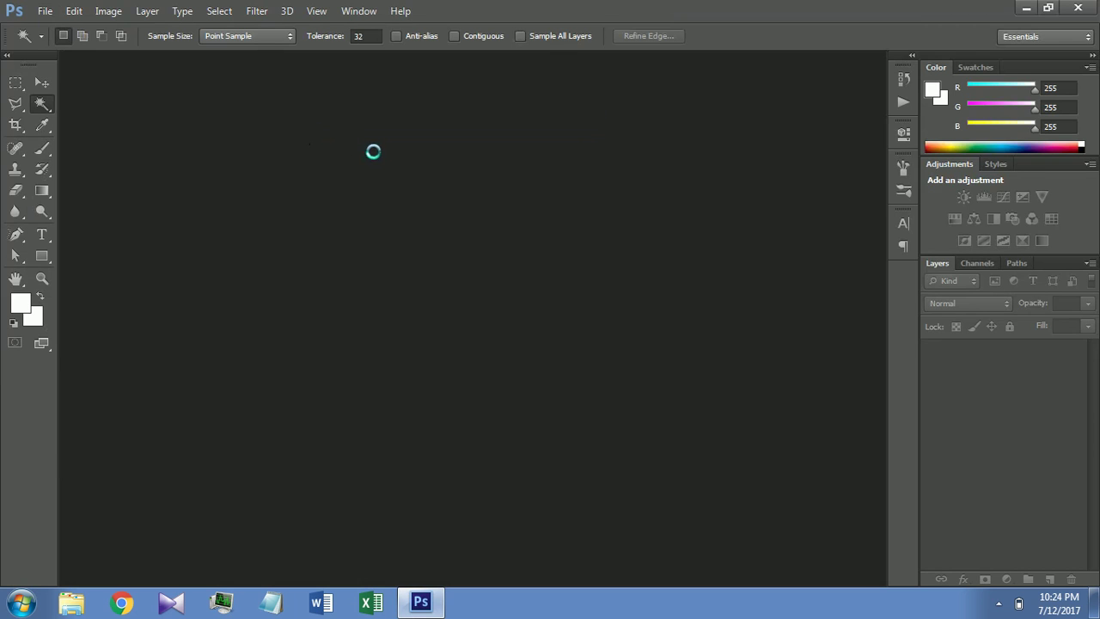
pyautogui.click(41, 278)
pyautogui.click(400, 396)
pyautogui.click(484, 340)
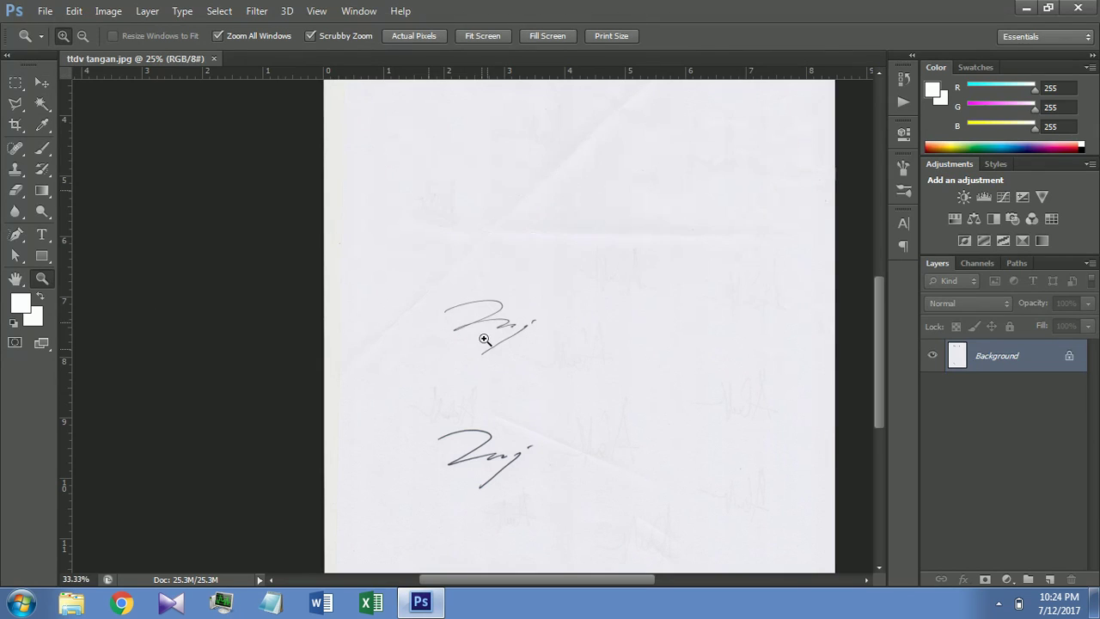
pyautogui.click(513, 306)
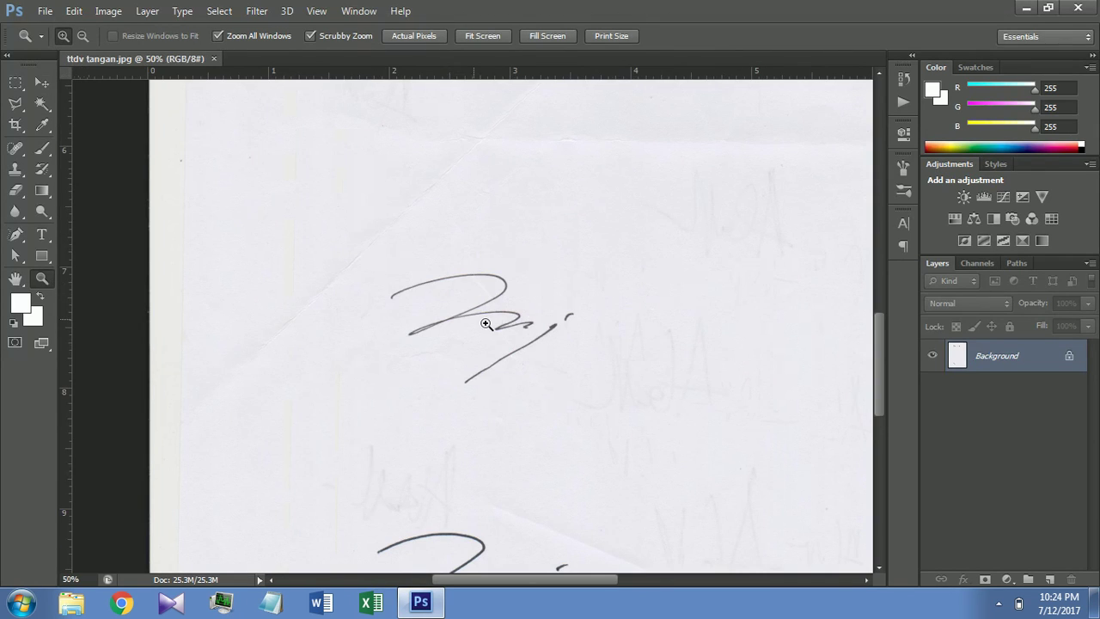
pyautogui.click(16, 124)
# Crop the scan to the third signature and convert it to Grayscale.
pyautogui.moveTo(335, 218)
pyautogui.mouseDown()
pyautogui.moveTo(544, 383)
pyautogui.moveTo(628, 414)
pyautogui.mouseUp()
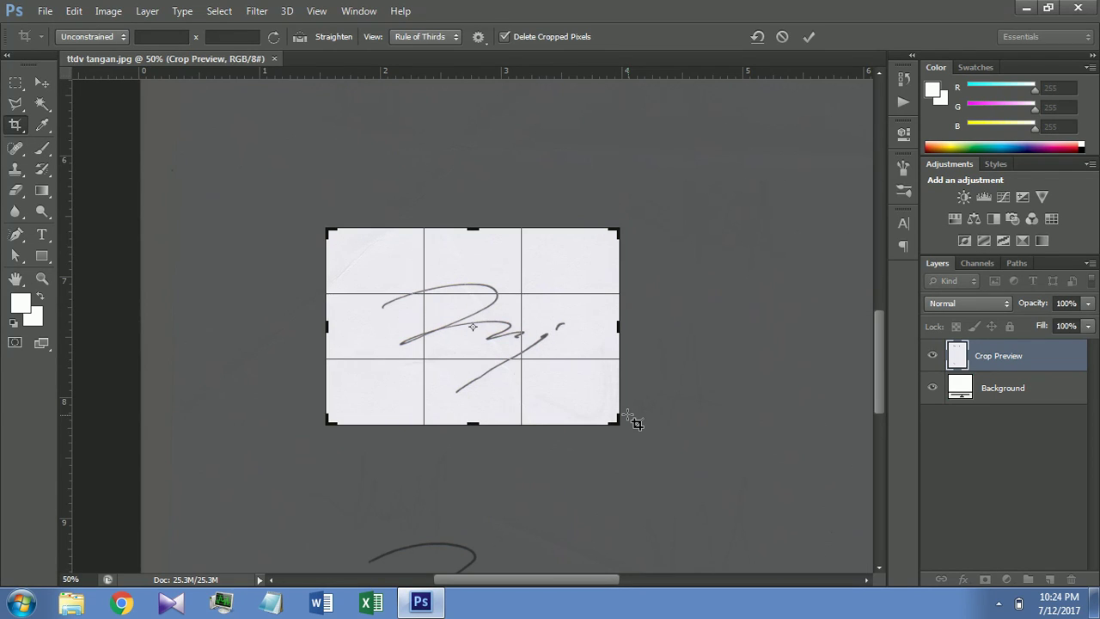
pyautogui.press('Return')
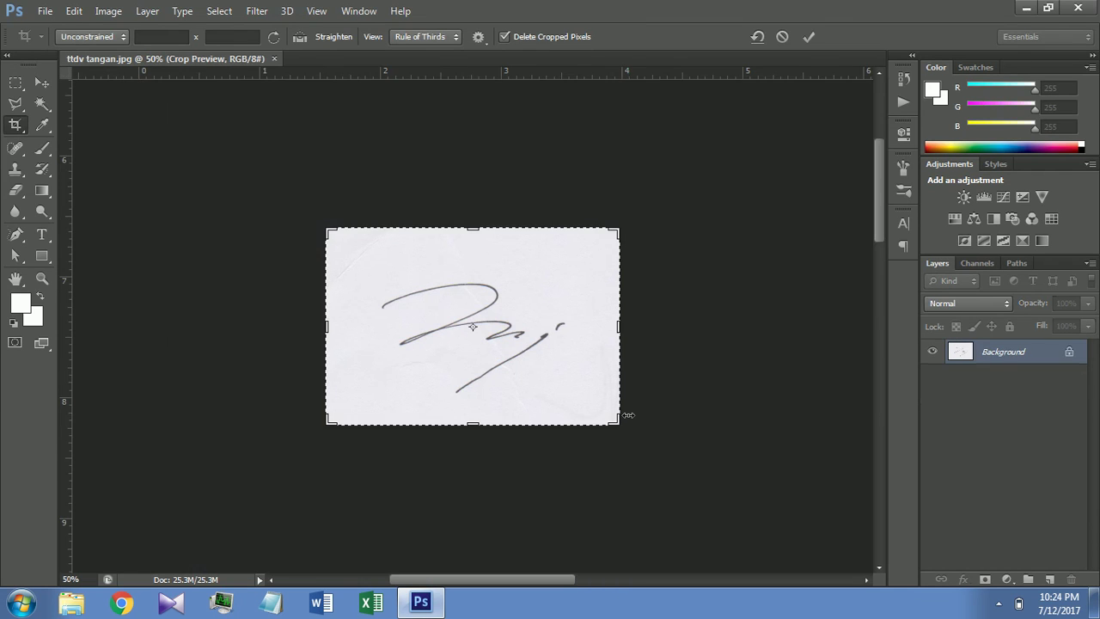
pyautogui.click(108, 11)
pyautogui.moveTo(118, 29)
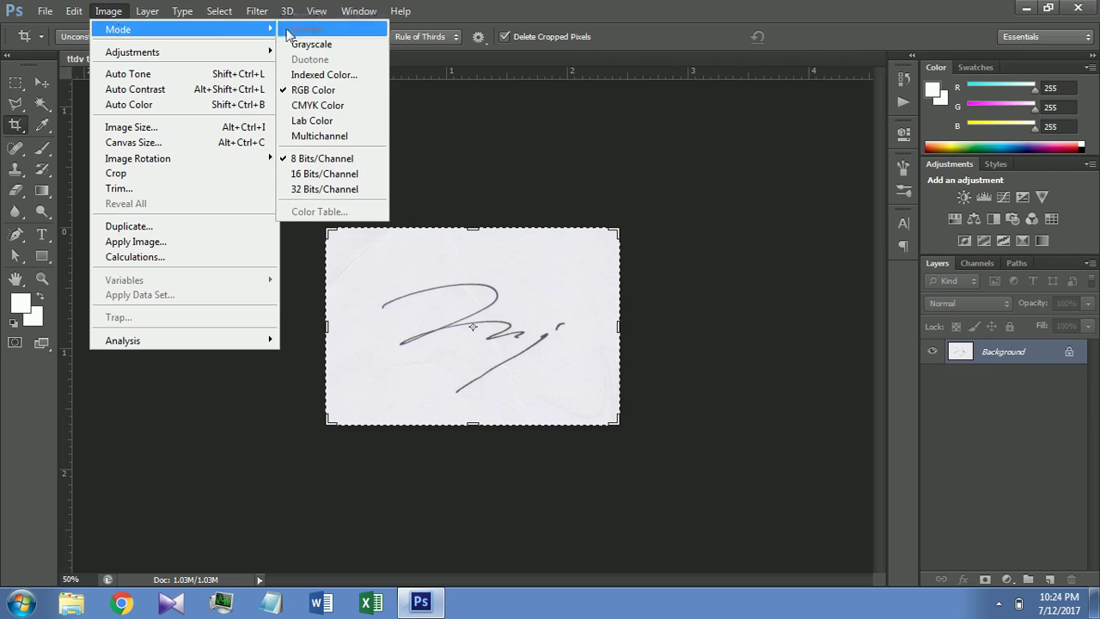
pyautogui.click(302, 42)
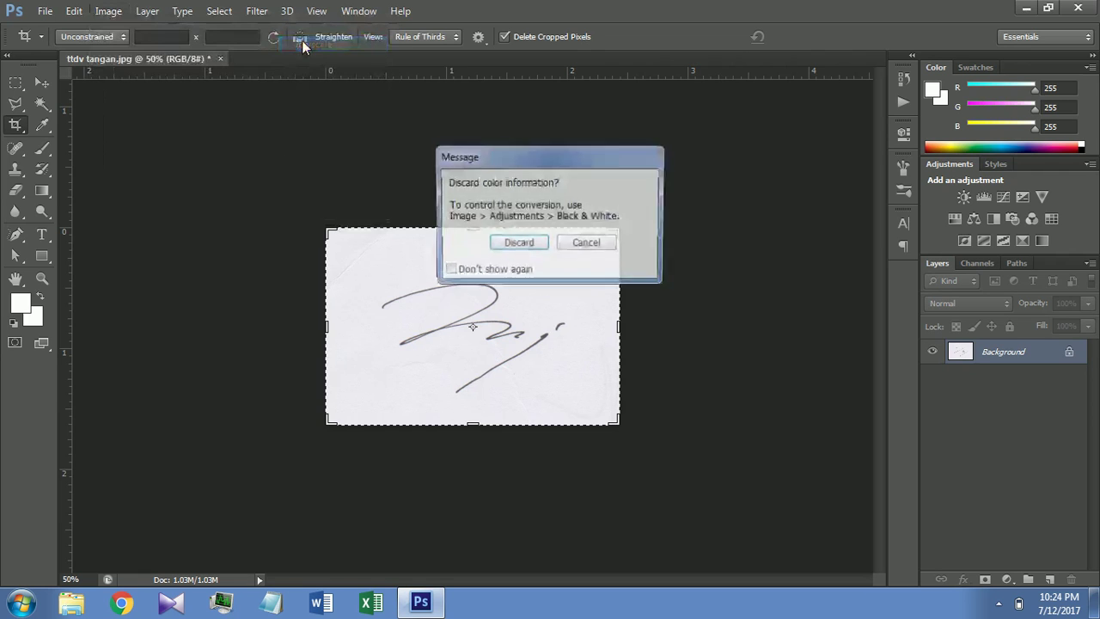
pyautogui.click(519, 242)
# Resize the image to 15 centimeters wide at 300 pixels per inch, keeping proportions.
pyautogui.click(108, 11)
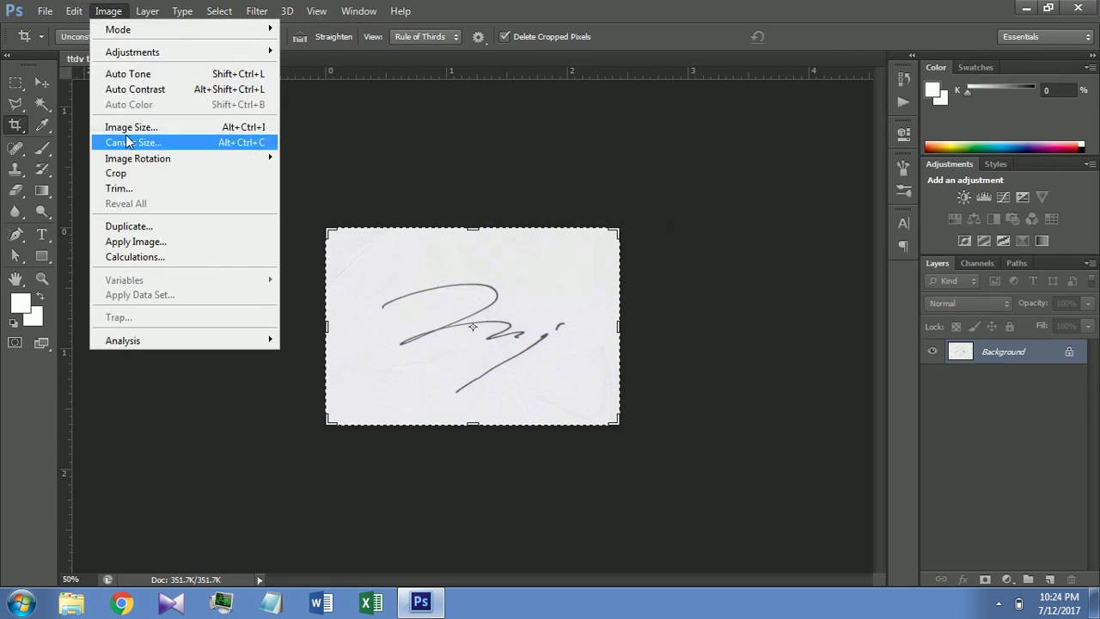
pyautogui.click(143, 127)
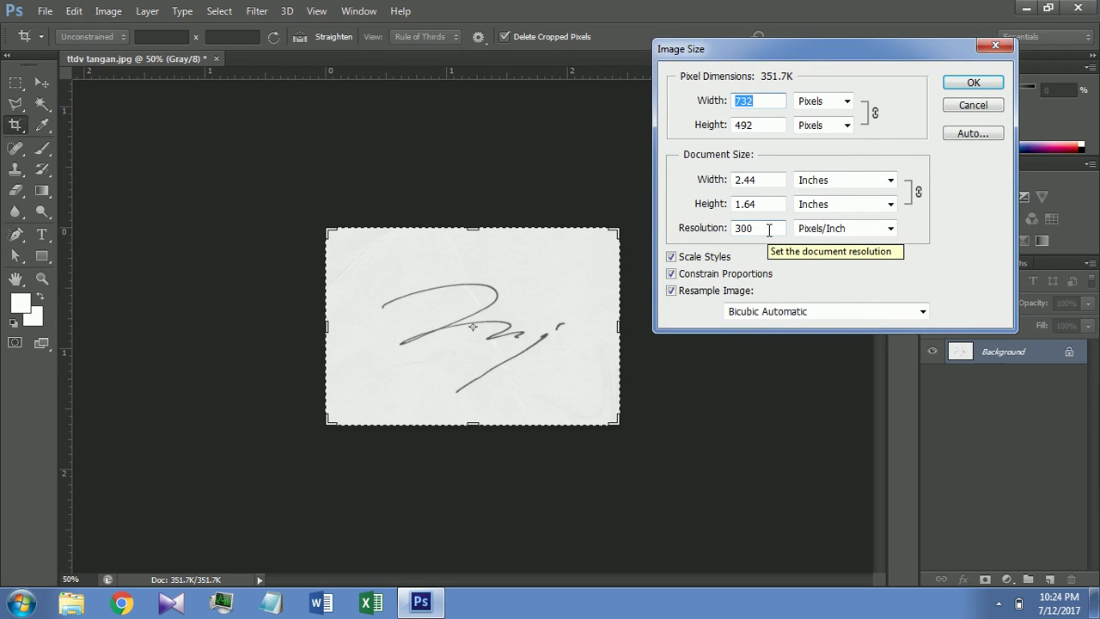
pyautogui.click(769, 229)
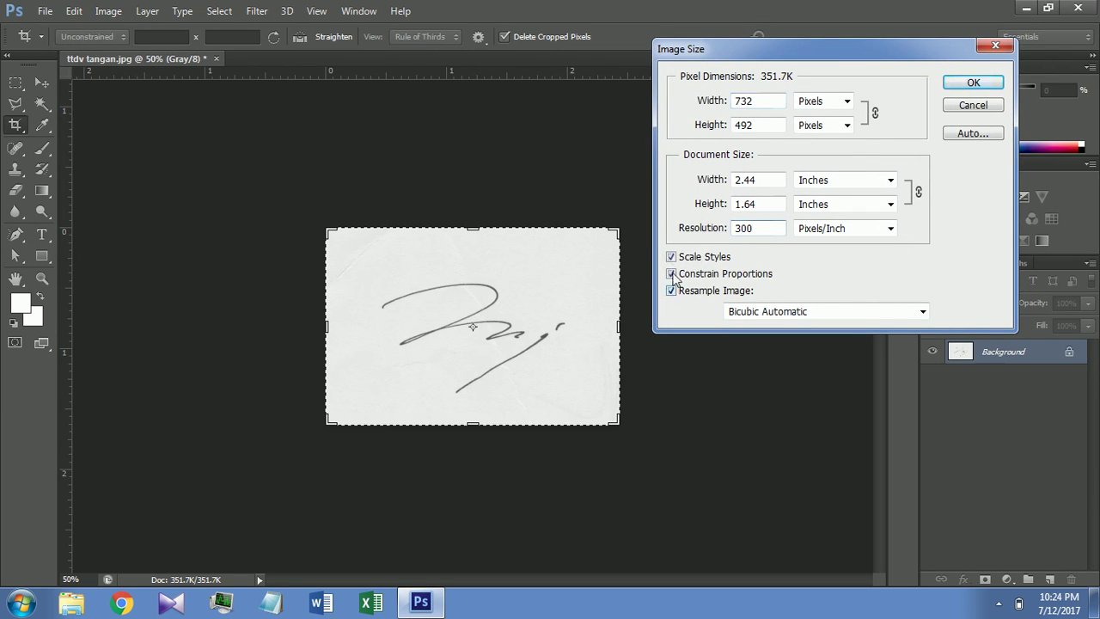
pyautogui.click(839, 180)
pyautogui.click(825, 223)
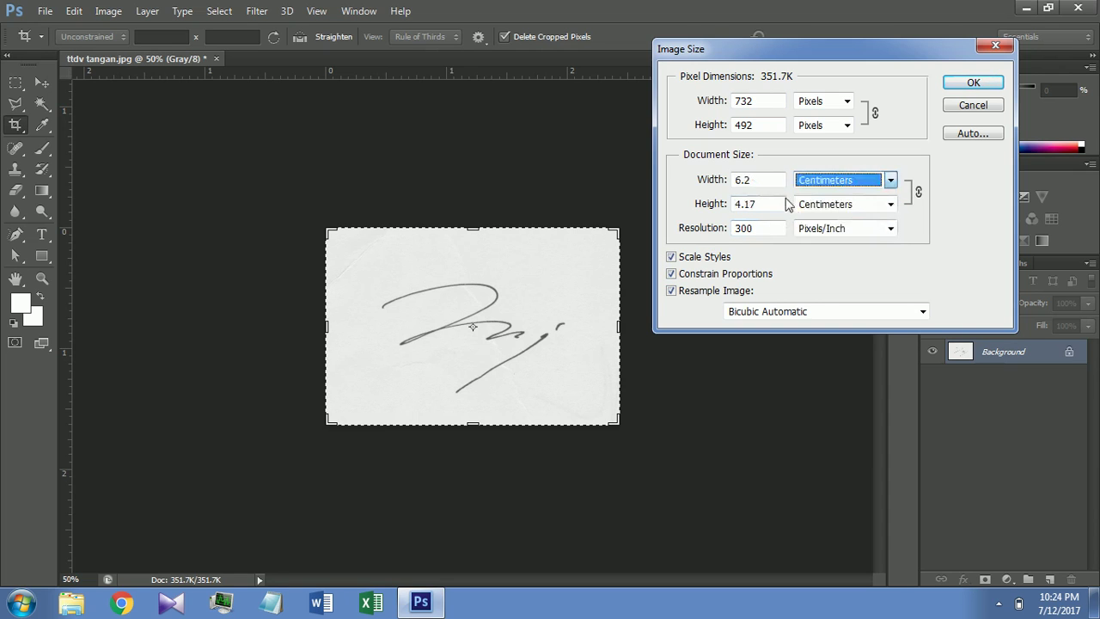
pyautogui.doubleClick(757, 180)
pyautogui.write('15')
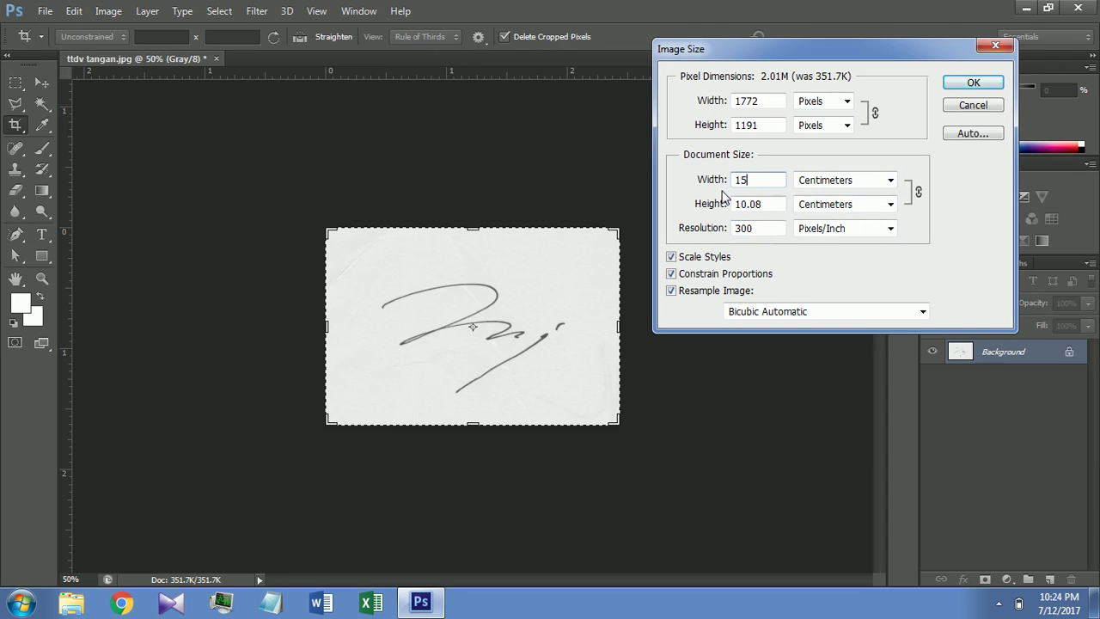
pyautogui.press('Return')
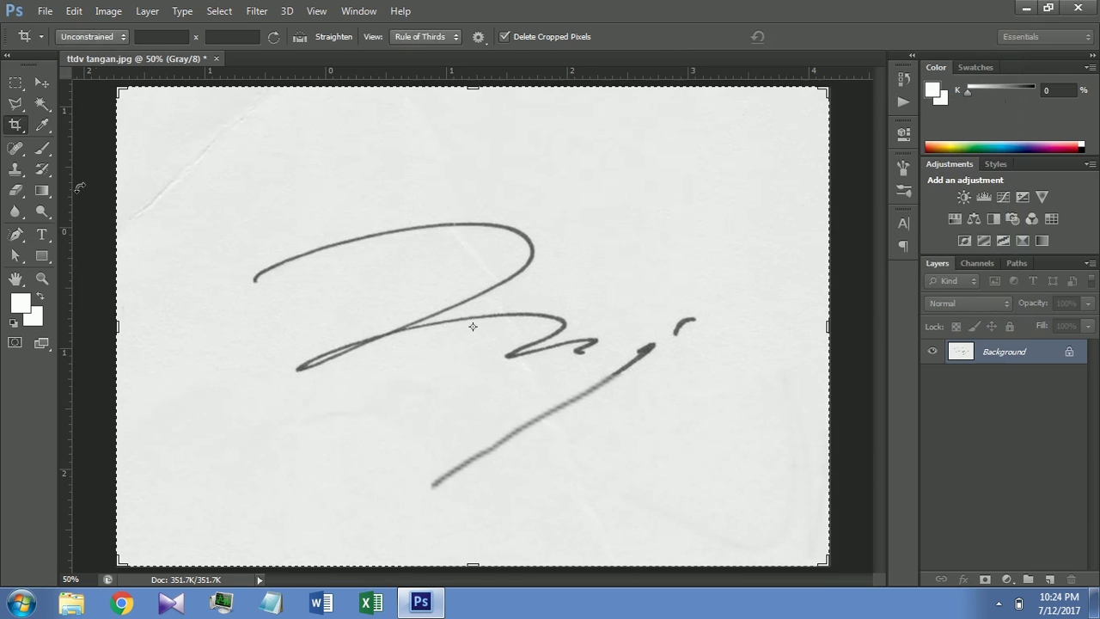
pyautogui.click(41, 278)
# Zoom out to see the whole image and select the Magic Wand tool.
pyautogui.rightClick(242, 277)
pyautogui.click(296, 379)
pyautogui.click(45, 106)
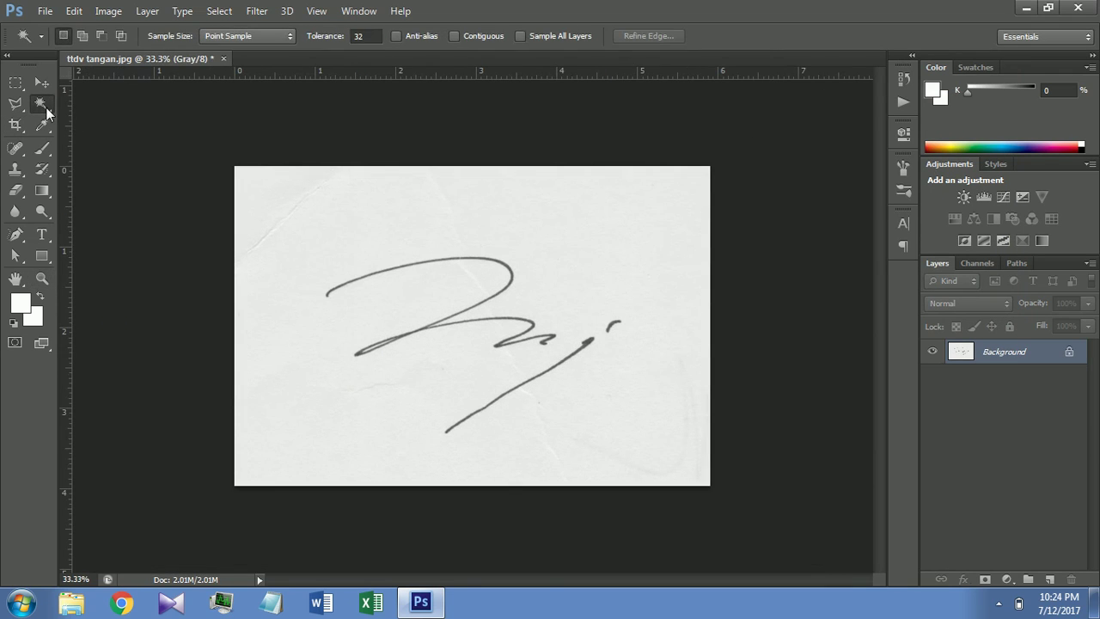
# Apply Levels with black input 83 and white input about 190.
pyautogui.click(110, 11)
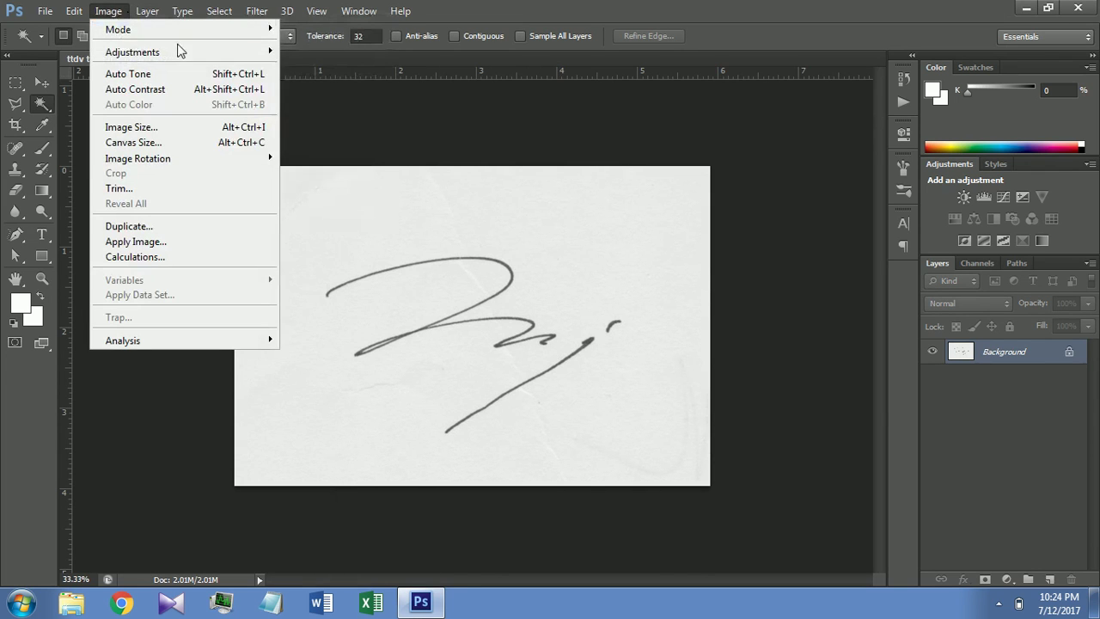
pyautogui.click(309, 67)
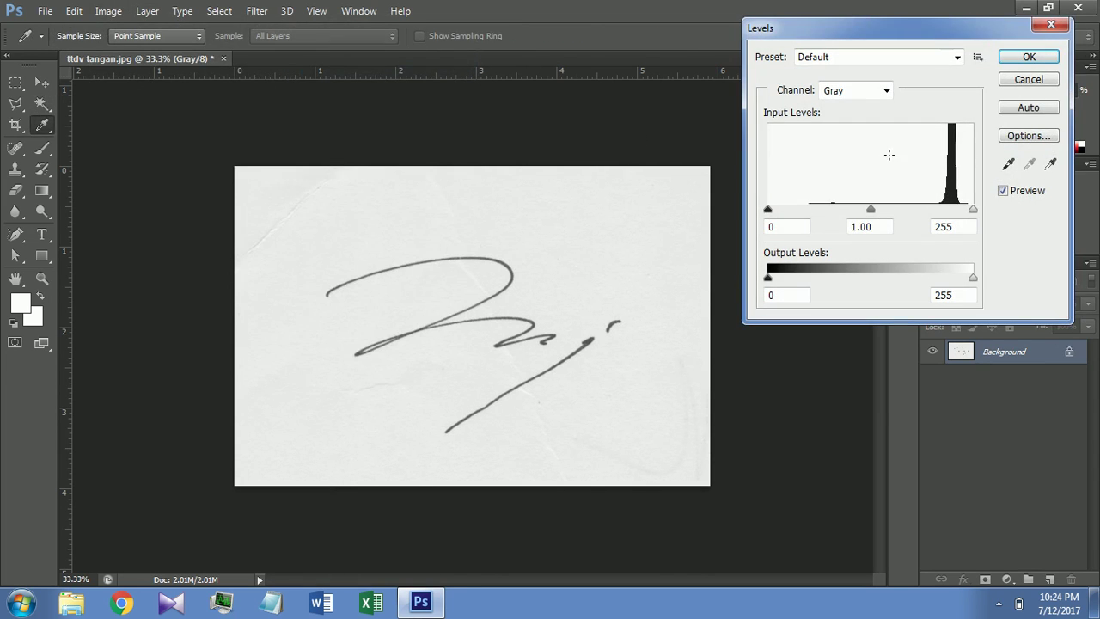
pyautogui.moveTo(767, 209); pyautogui.dragTo(833, 209)
pyautogui.moveTo(973, 209); pyautogui.dragTo(915, 211)
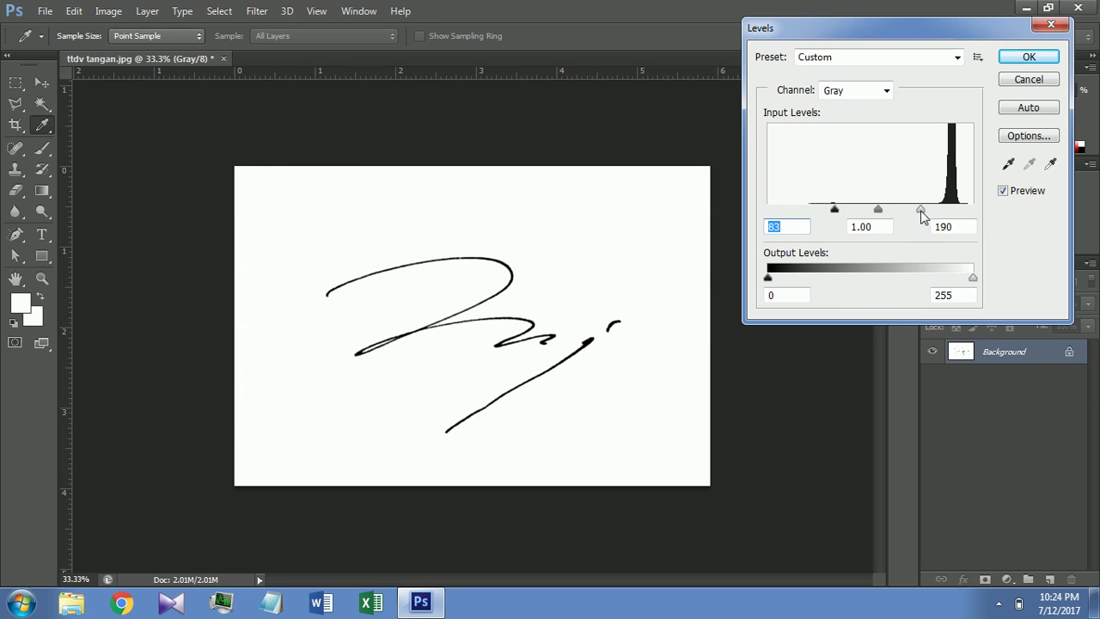
pyautogui.click(1028, 58)
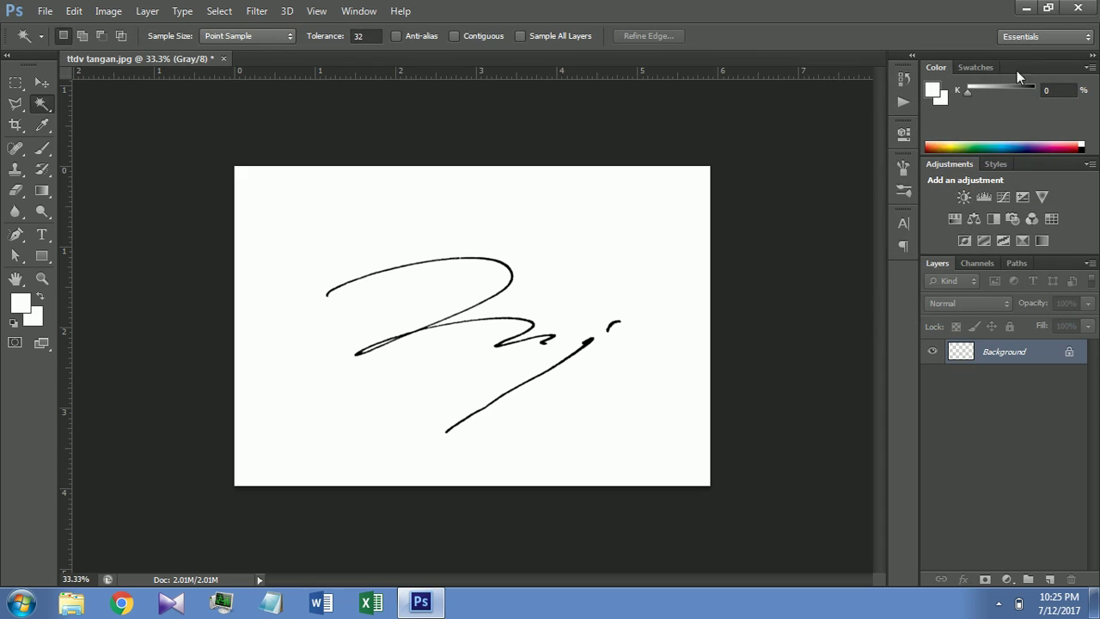
pyautogui.moveTo(1053, 348); pyautogui.dragTo(1055, 356)
# Unlock the background as Layer 0, add a new Layer 1, and reselect Layer 0.
pyautogui.doubleClick(1055, 355)
pyautogui.click(668, 194)
pyautogui.click(1048, 580)
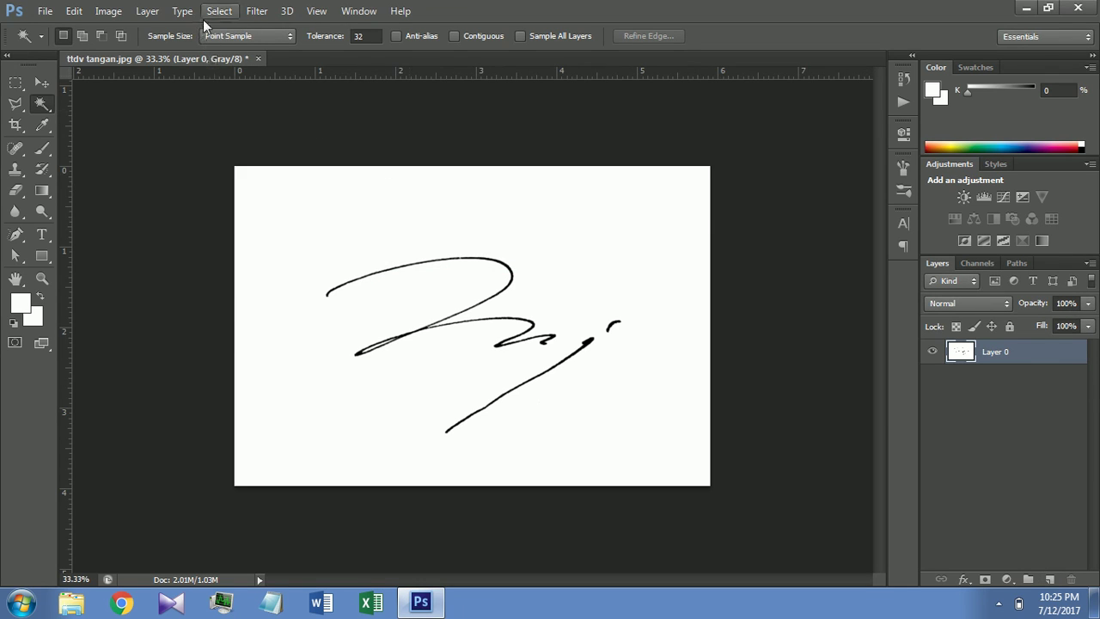
pyautogui.click(1050, 578)
pyautogui.click(998, 375)
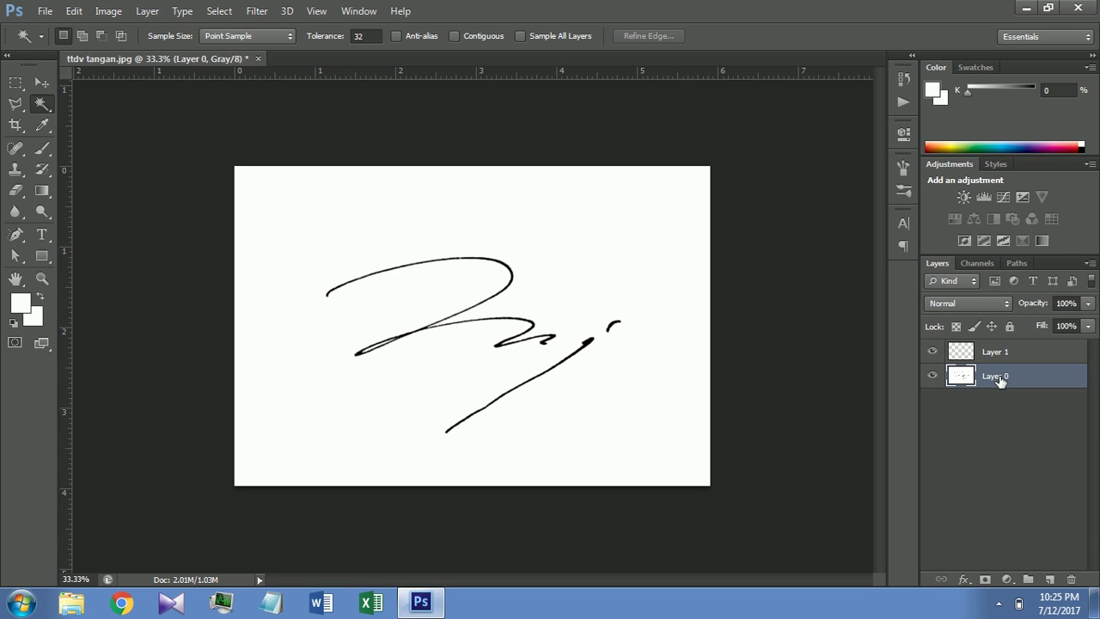
# Cut the entire image from Layer 0 and paste it onto Layer 1.
pyautogui.click(216, 11)
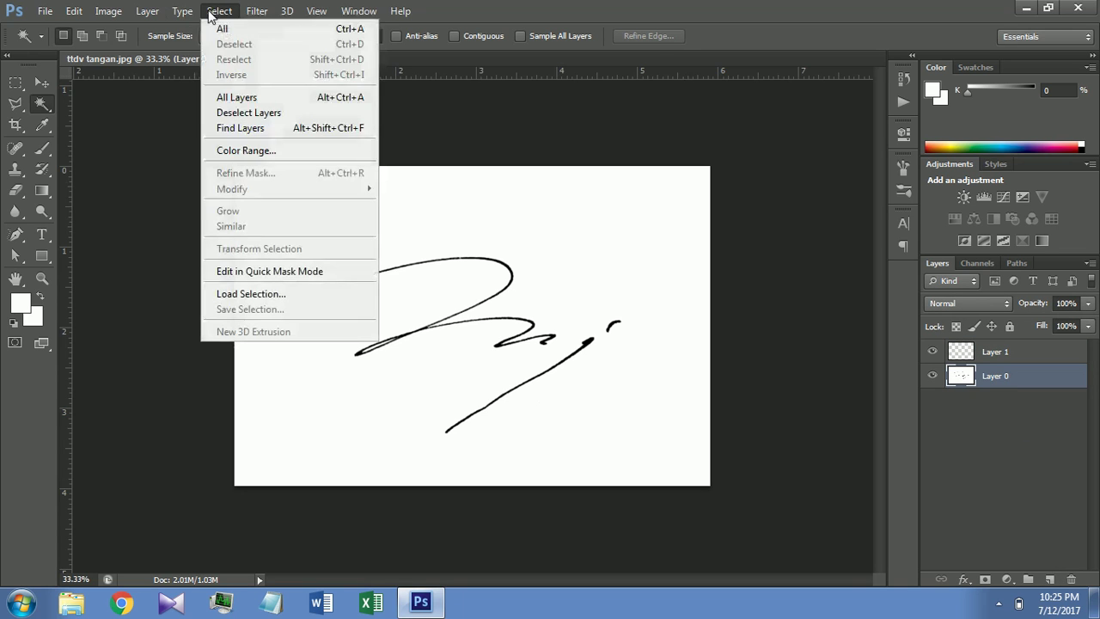
pyautogui.click(225, 27)
pyautogui.click(84, 12)
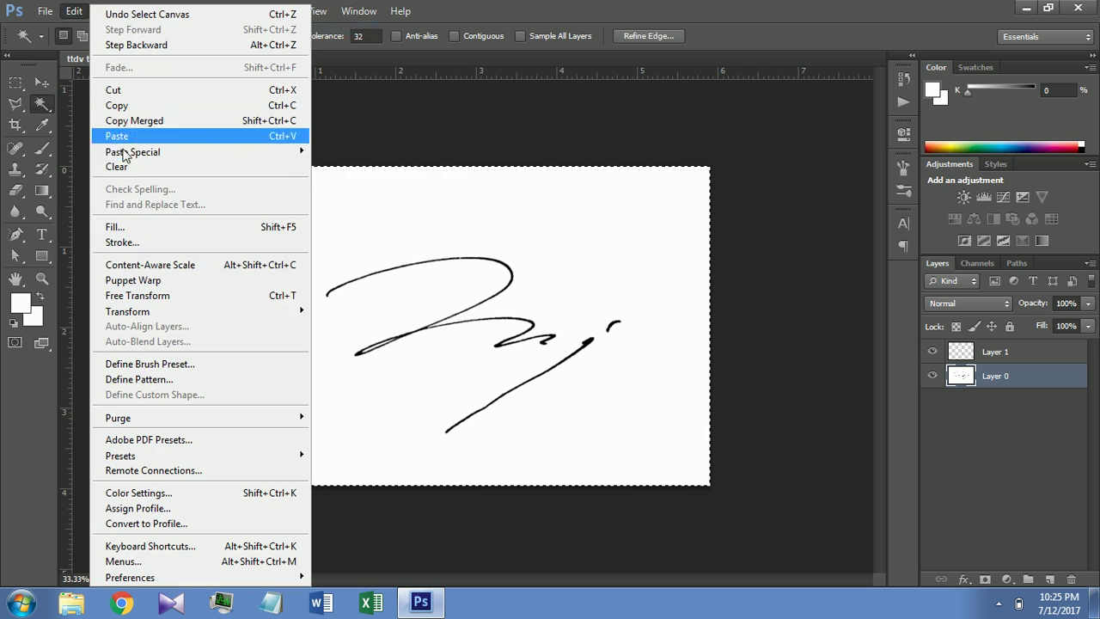
pyautogui.click(141, 90)
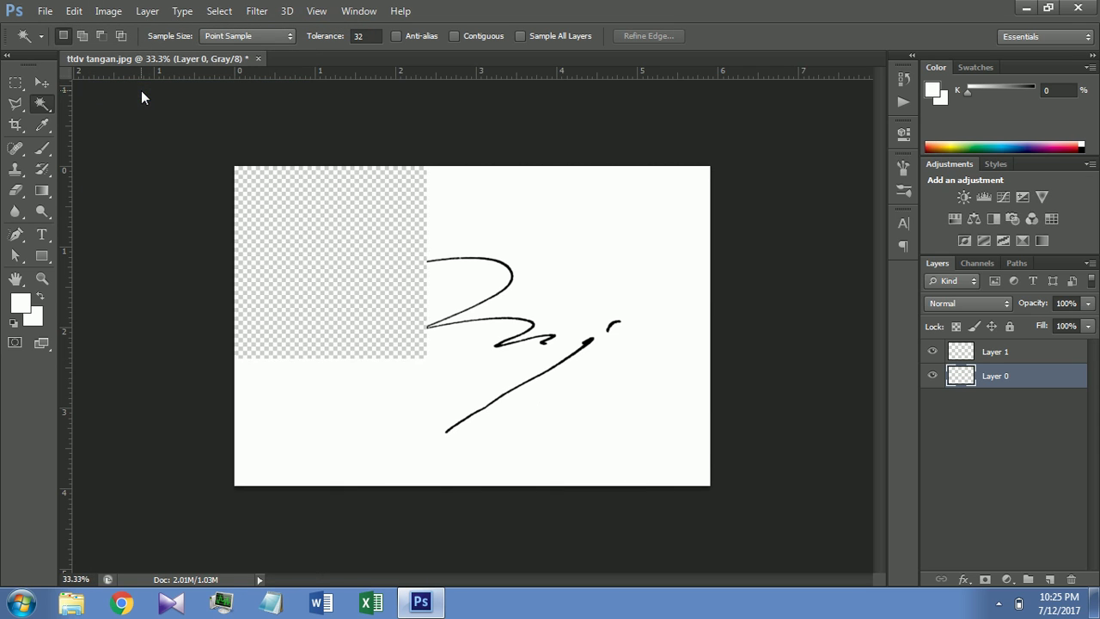
pyautogui.click(985, 355)
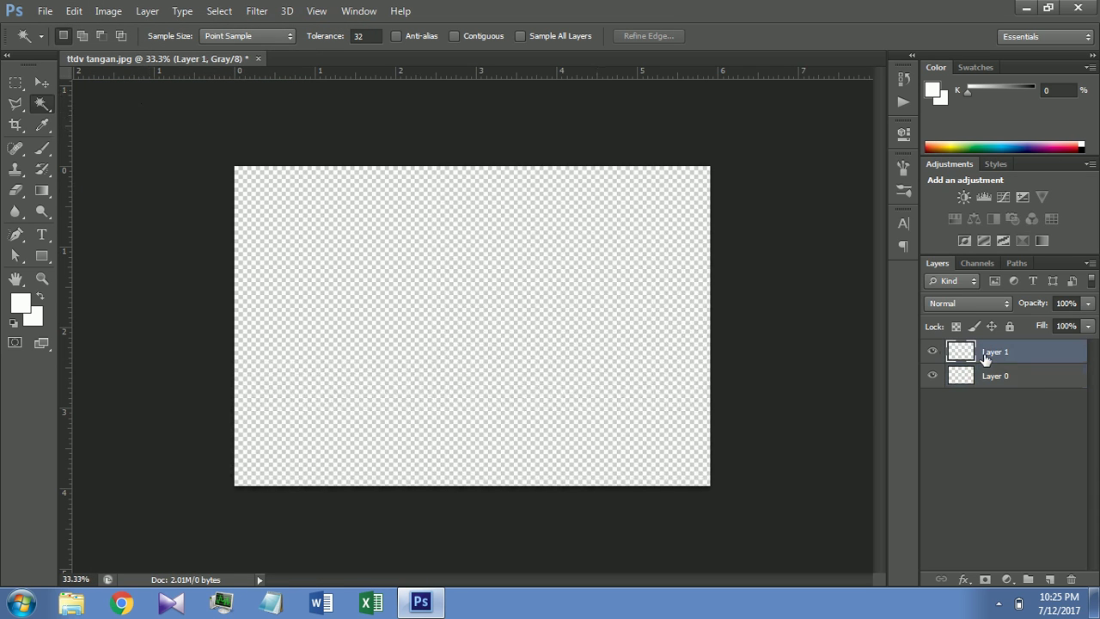
pyautogui.hotkey('ctrl', 'v')
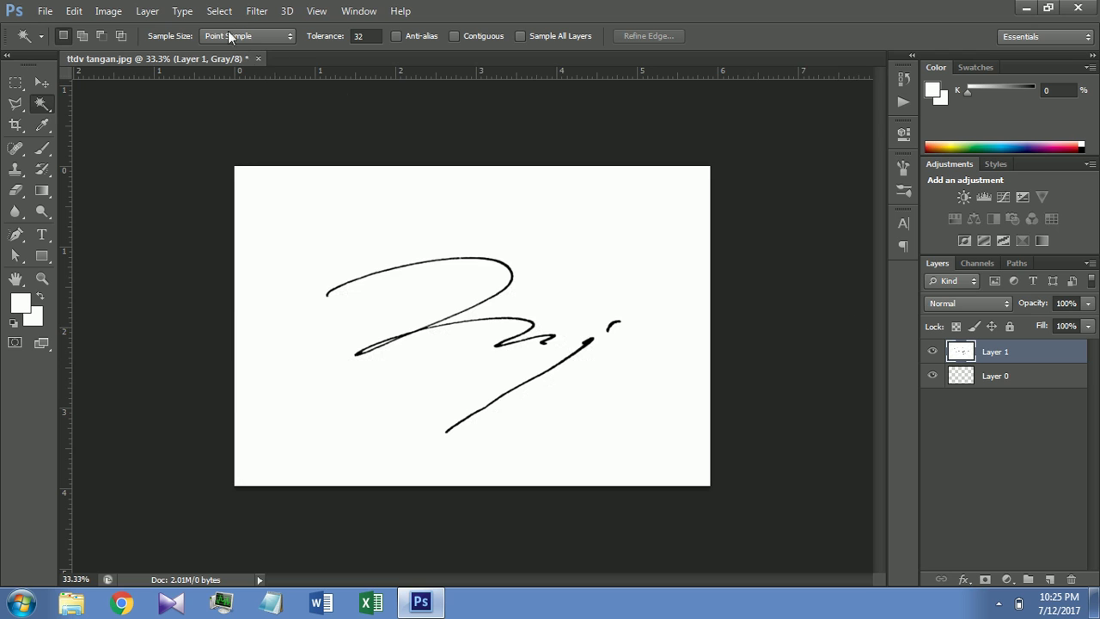
# Select the white paper with Color Range, delete it, then deselect.
pyautogui.click(228, 12)
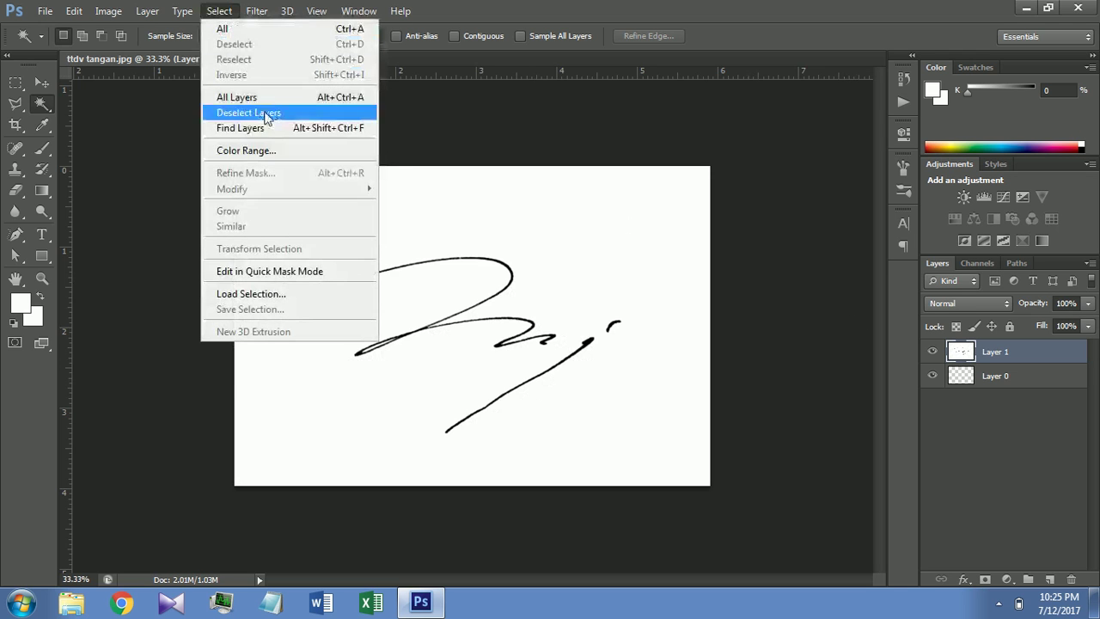
pyautogui.click(240, 149)
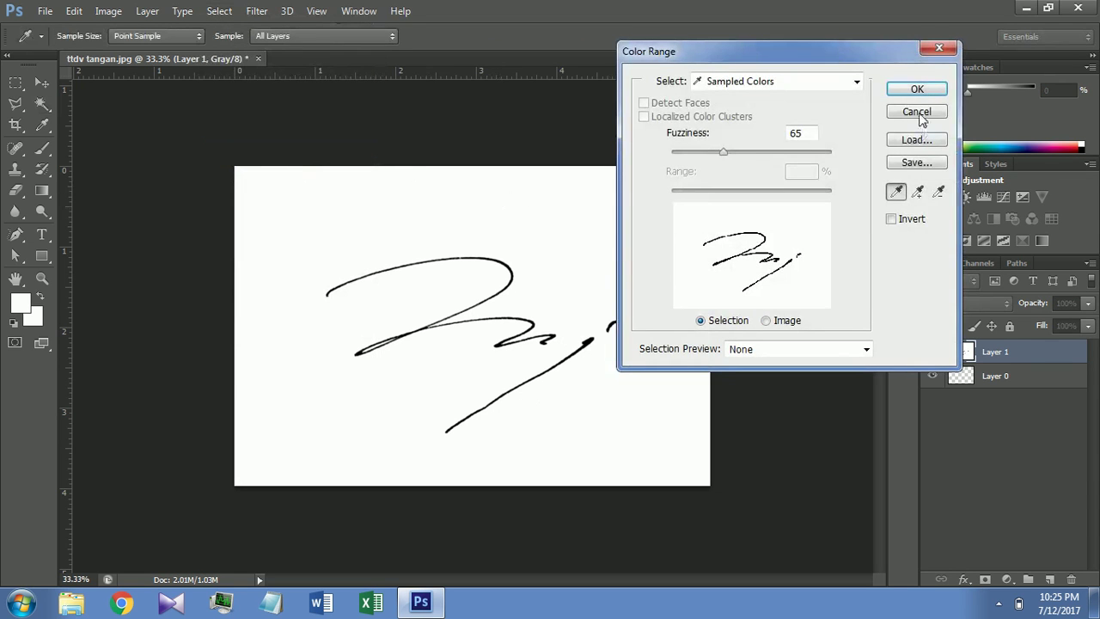
pyautogui.click(912, 90)
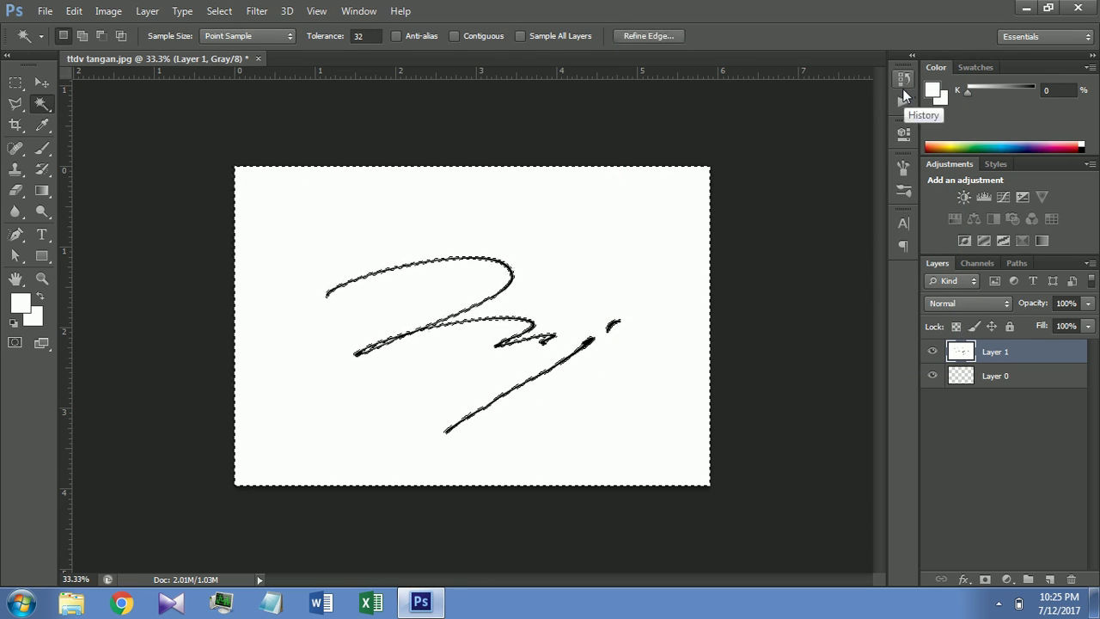
pyautogui.press('Delete')
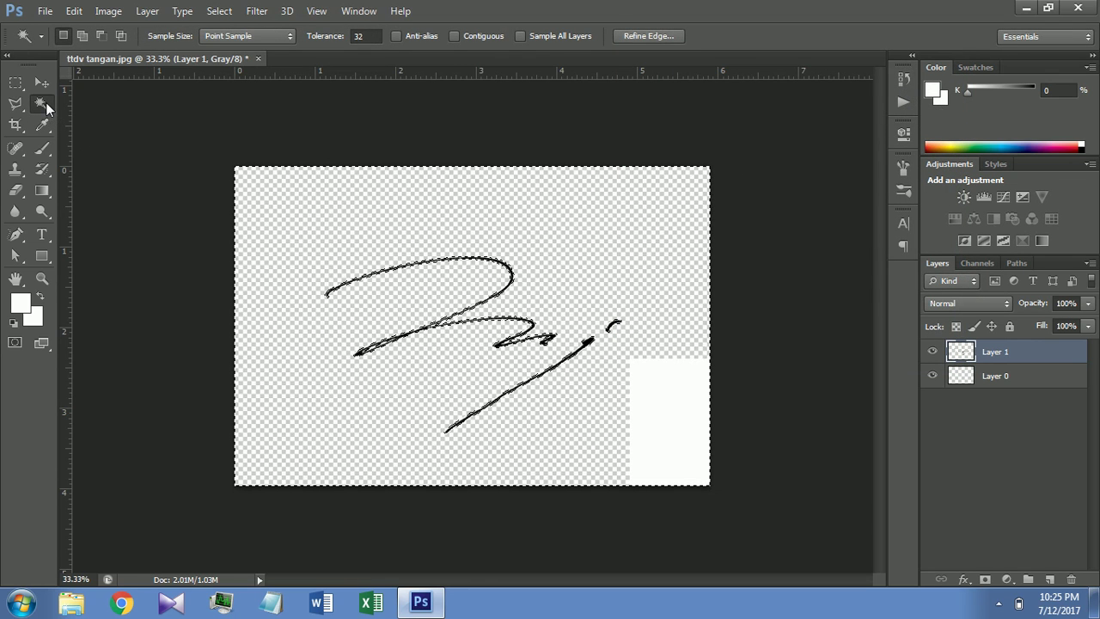
pyautogui.hotkey('ctrl', 'shift', 'i')
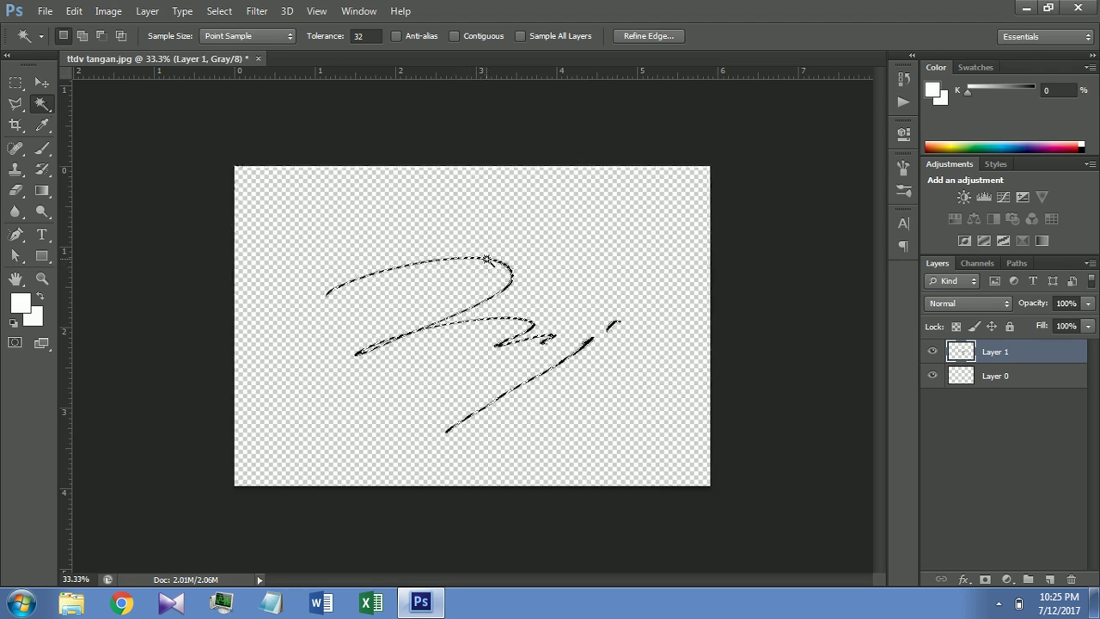
pyautogui.hotkey('ctrl', 'd')
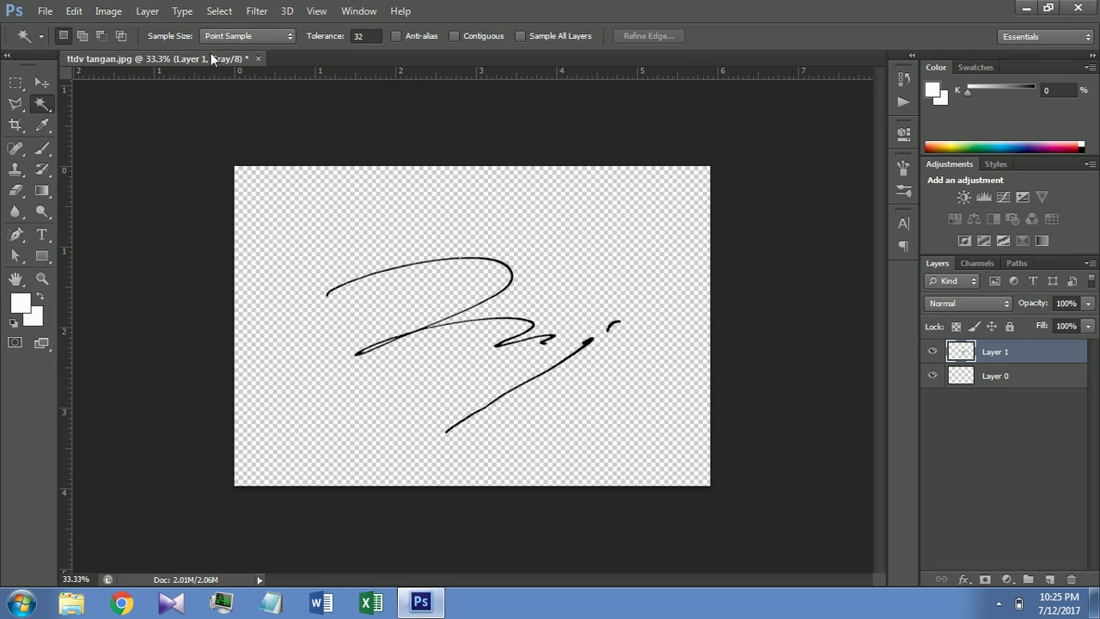
# Apply the Other > Minimum filter with a 2-pixel radius to the Layer 1 strokes.
pyautogui.click(257, 12)
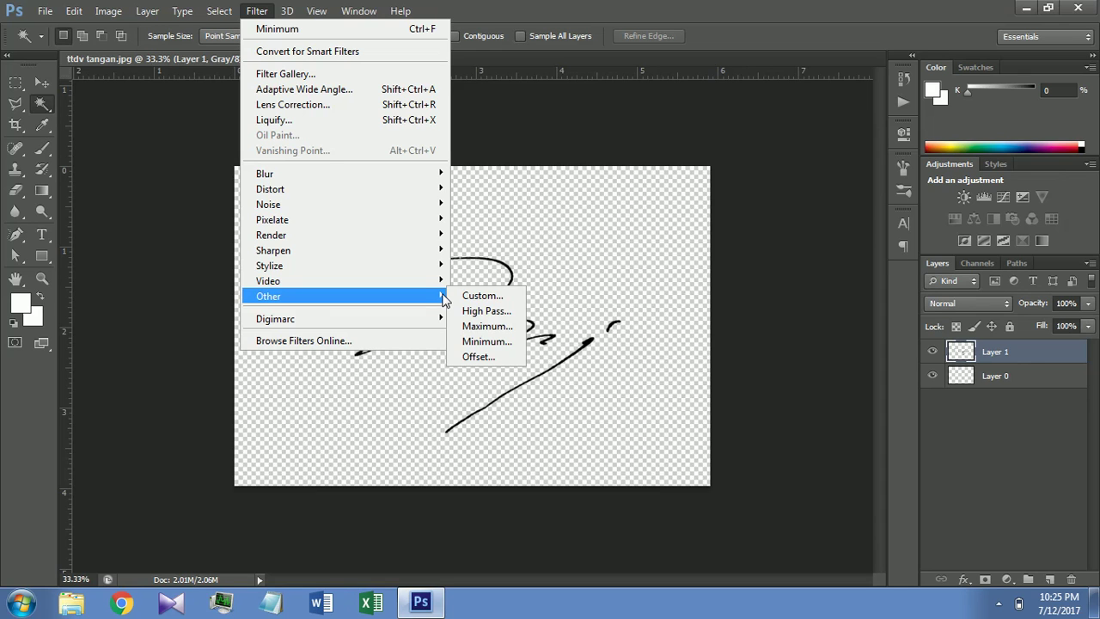
pyautogui.click(485, 341)
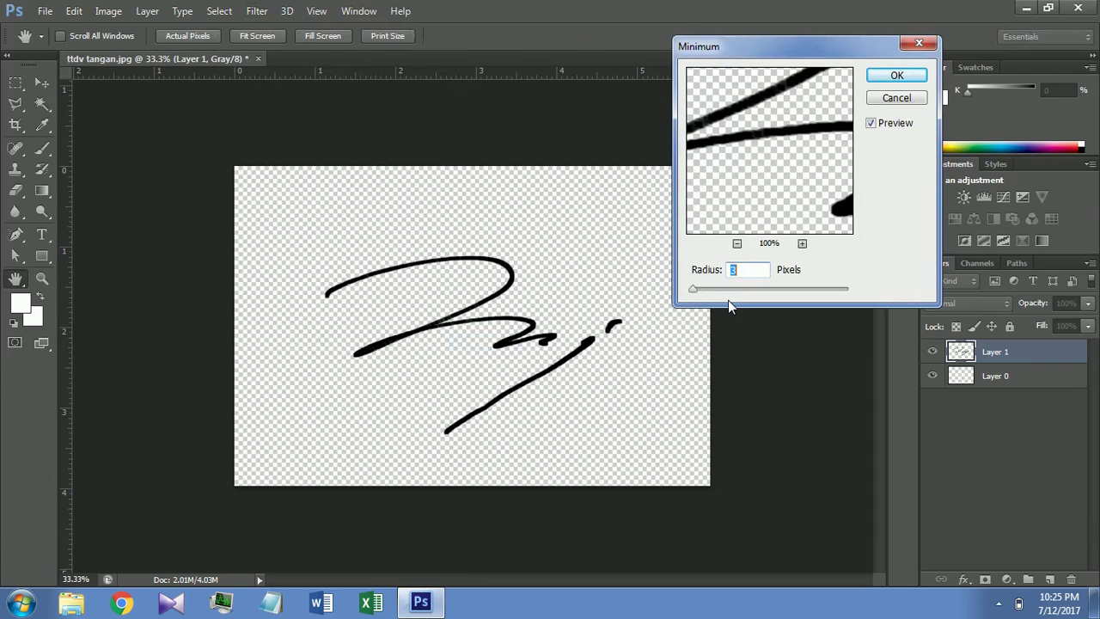
pyautogui.moveTo(694, 290); pyautogui.dragTo(698, 294)
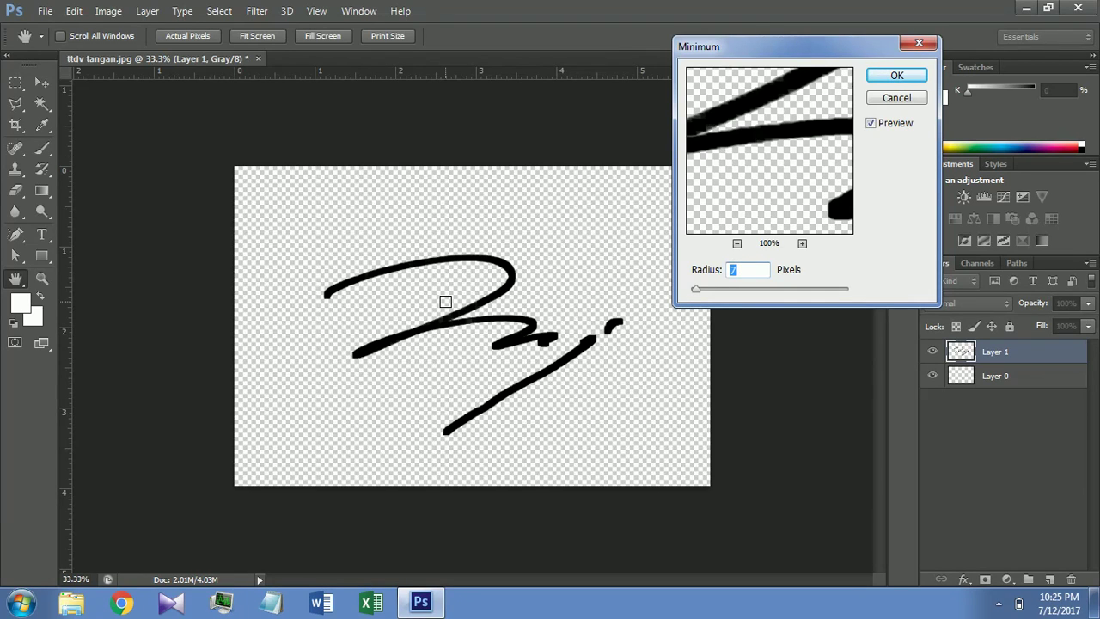
pyautogui.write('3')
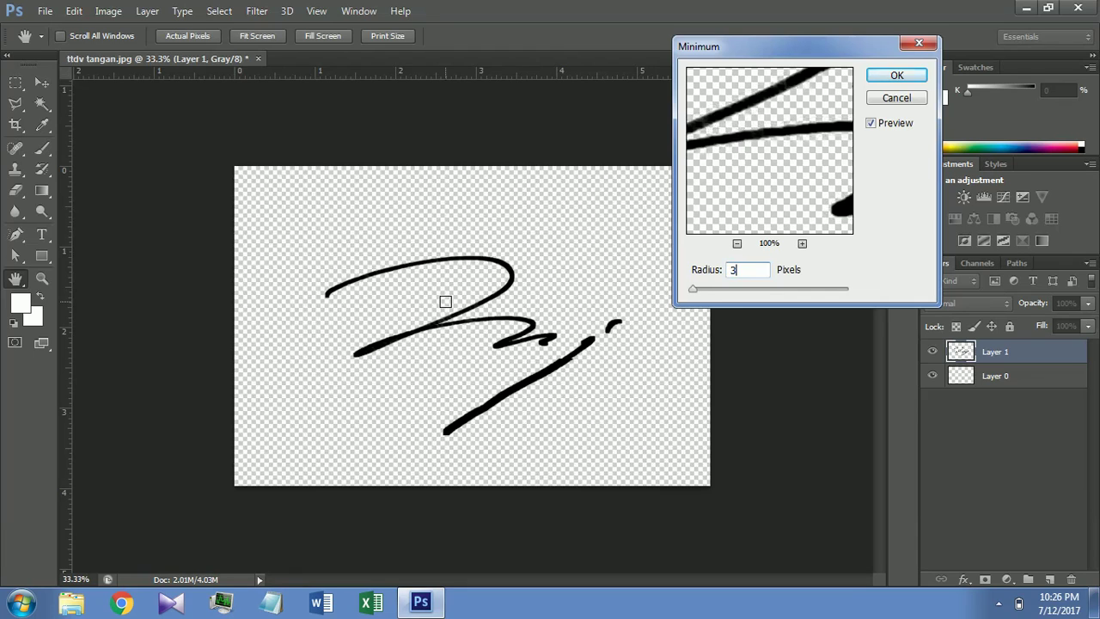
pyautogui.press('BackSpace')
pyautogui.write('2')
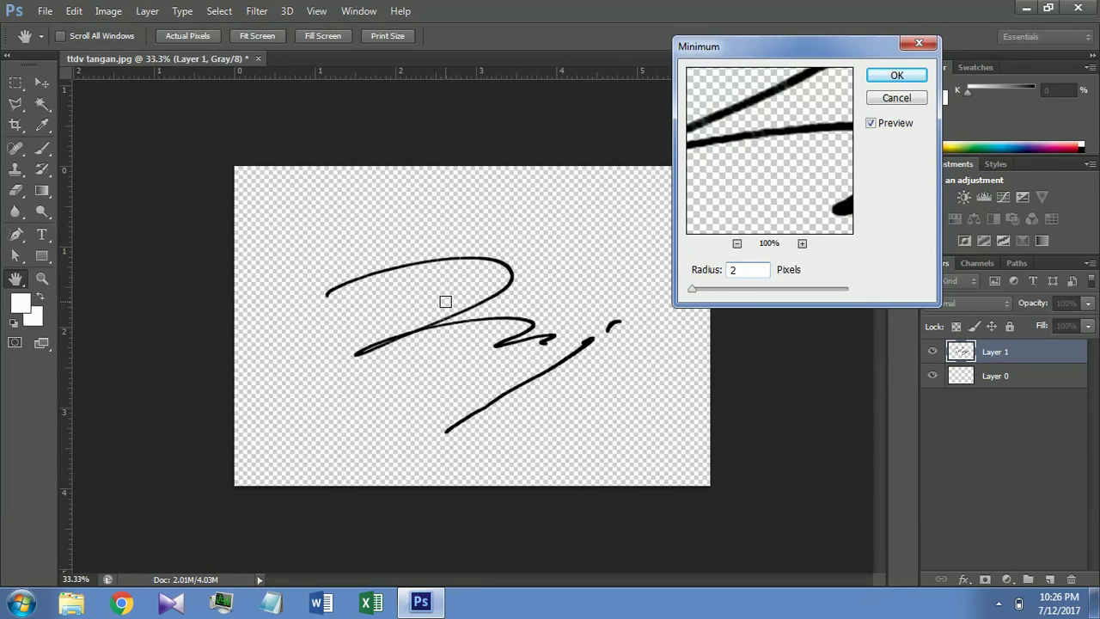
pyautogui.click(893, 75)
pyautogui.press('w')
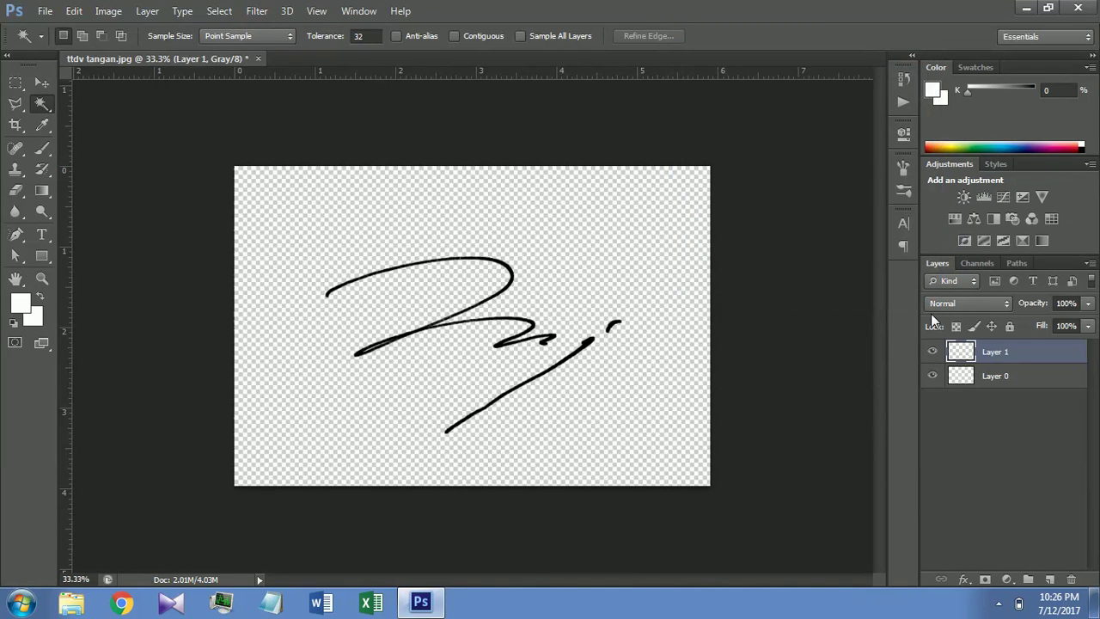